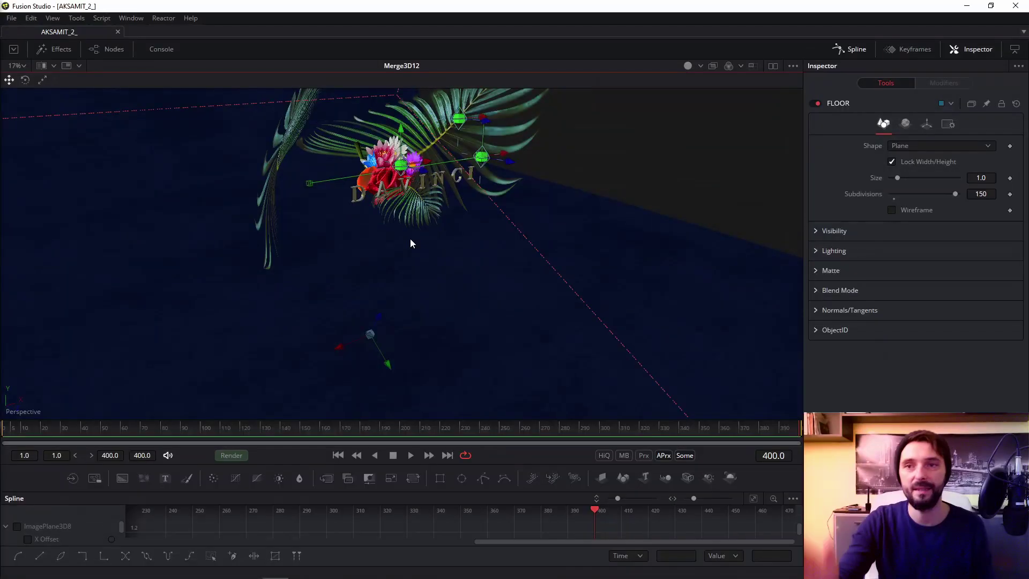
Step: Examine the floral DAVINCI scene and its curved blue floor from several angles and distances
drag(379, 207, 450, 279)
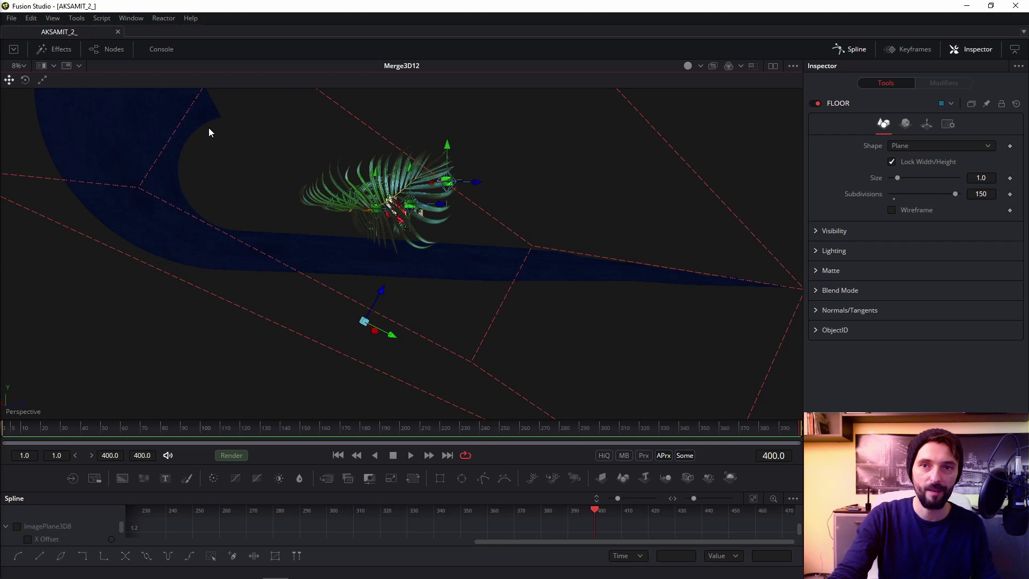
drag(209, 128, 214, 190)
drag(398, 355, 349, 213)
scroll(379, 316, up, 4)
scroll(378, 196, up, 3)
scroll(382, 225, up, 2)
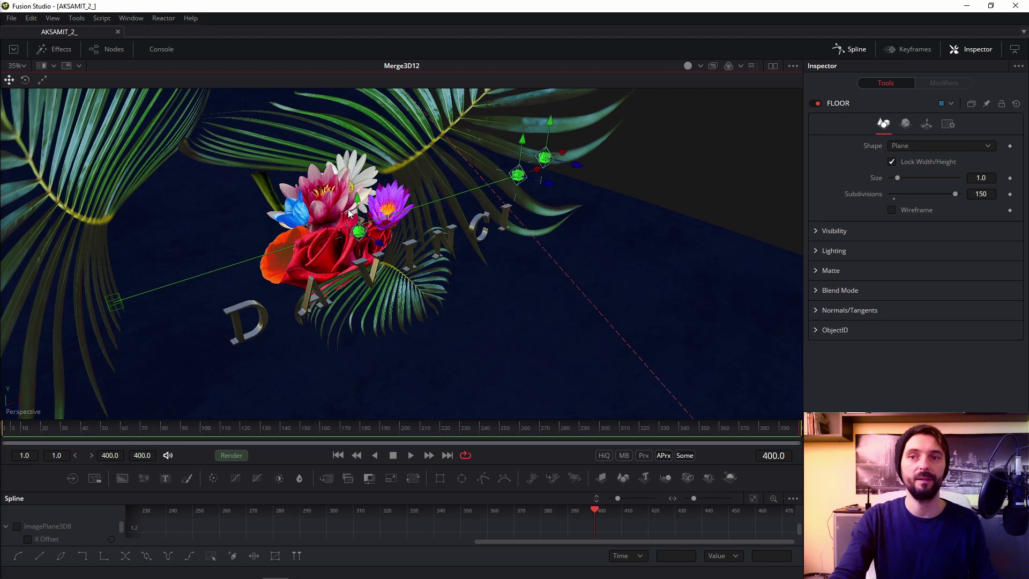
mouse_move(378, 239)
mouse_down()
mouse_move(426, 307)
mouse_move(424, 252)
mouse_move(470, 233)
mouse_move(470, 260)
mouse_move(424, 255)
mouse_move(461, 244)
mouse_move(363, 272)
mouse_move(380, 232)
mouse_up()
scroll(471, 260, up, 3)
scroll(449, 243, down, 2)
scroll(449, 243, down, 3)
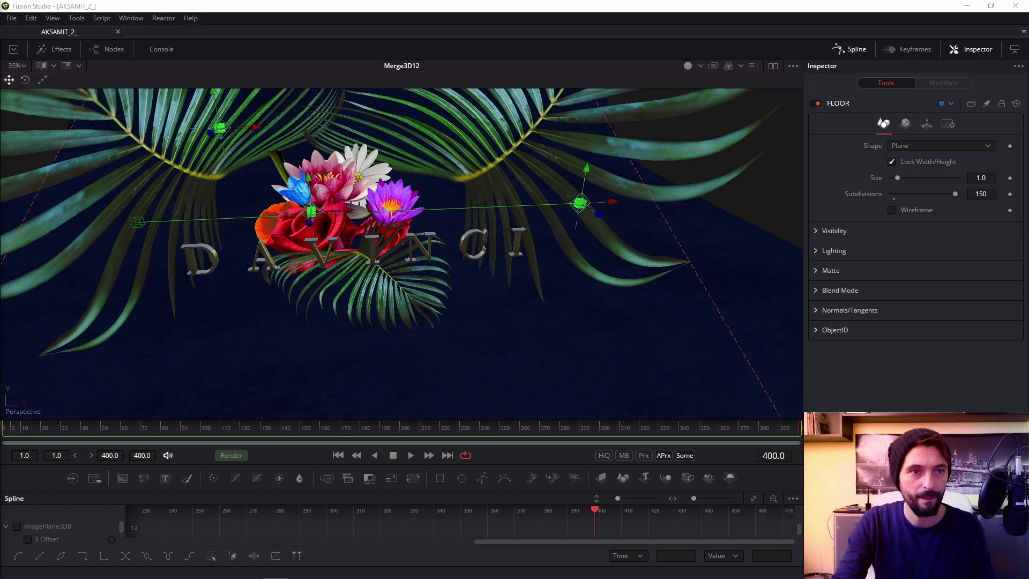
drag(188, 230, 290, 220)
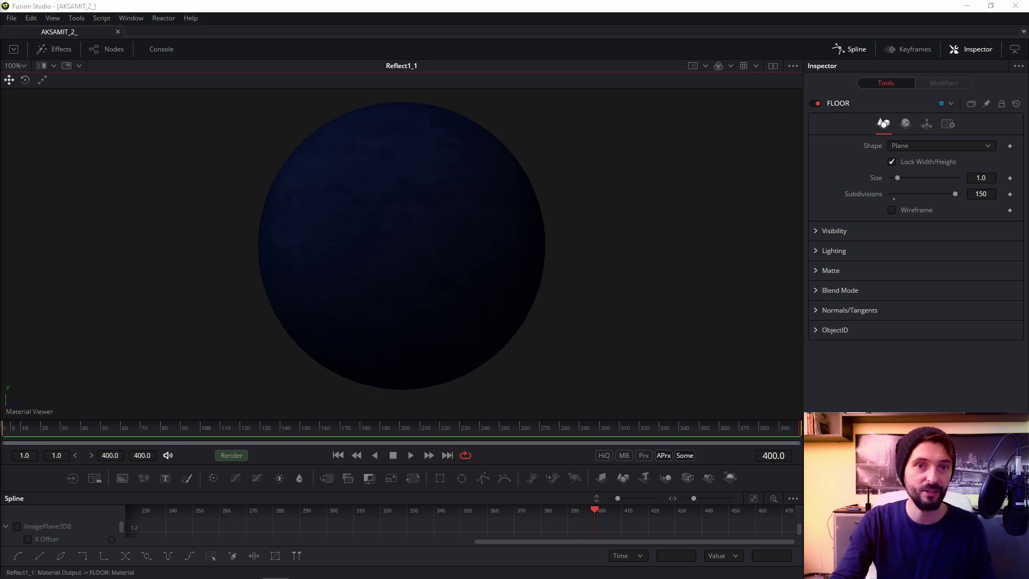
Step: Display the FLOOR plane by itself in the viewer and inspect it from different sides
key(1)
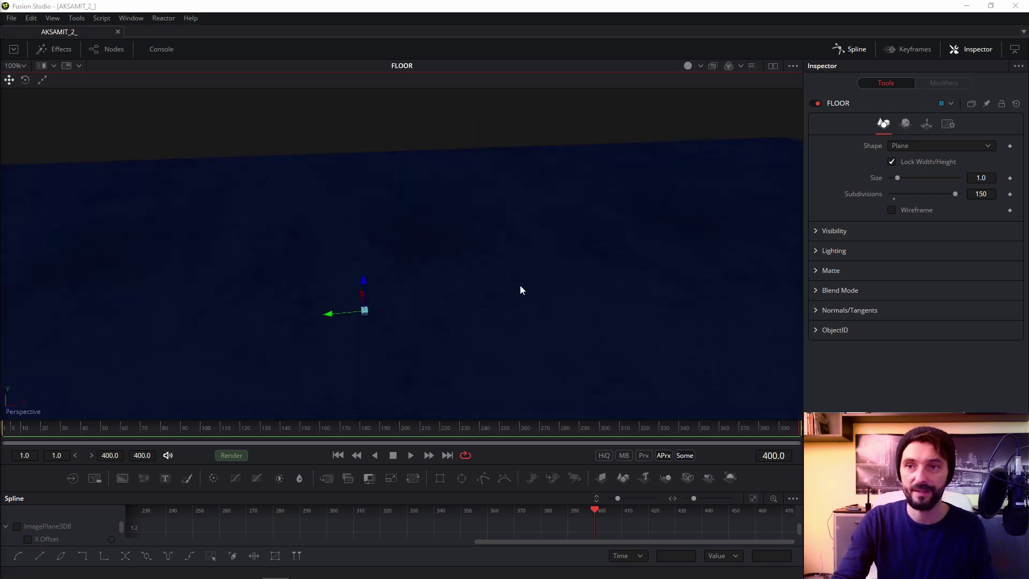
drag(520, 286, 346, 262)
drag(481, 302, 217, 290)
drag(424, 299, 248, 287)
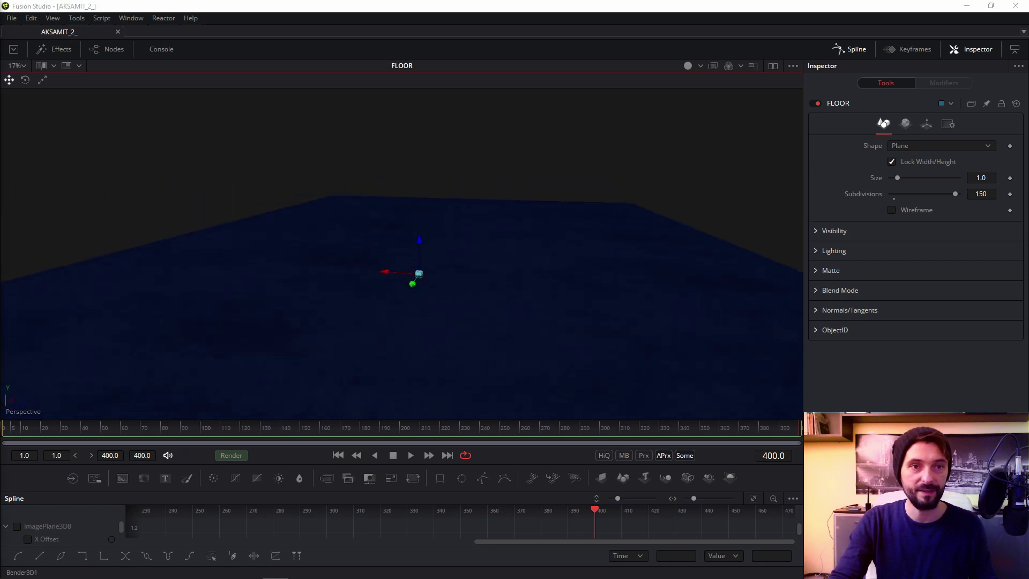
Step: Display the Bender3D1 output and play the floor's animation from the first frame
key(1)
drag(437, 205, 447, 236)
scroll(448, 264, up, 2)
scroll(436, 301, down, 2)
scroll(446, 232, up, 1)
drag(114, 426, 2, 427)
key(space)
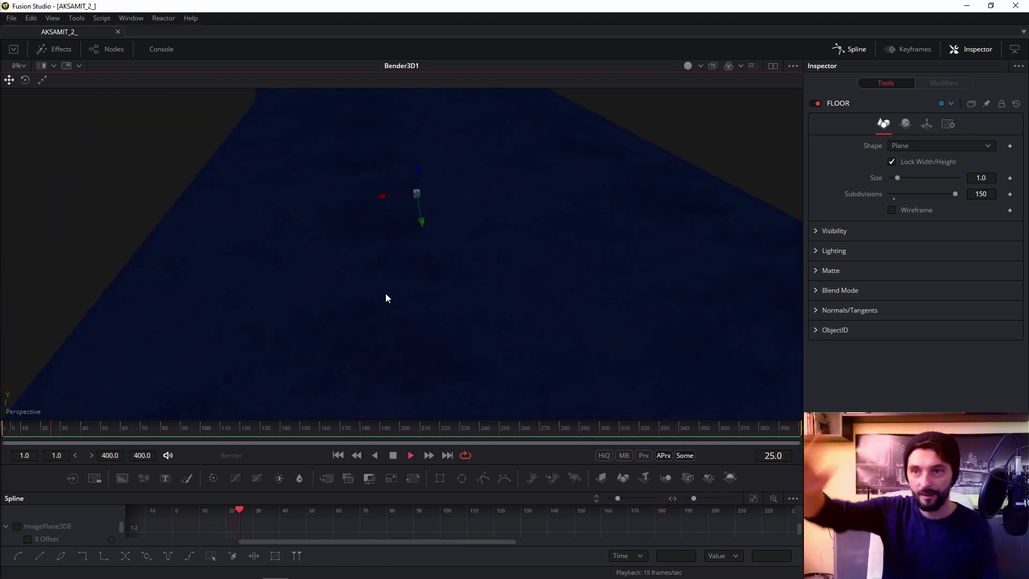
key(space)
Step: Turn on Wireframe for the FLOOR plane and play the animation to see how its mesh moves
click(893, 210)
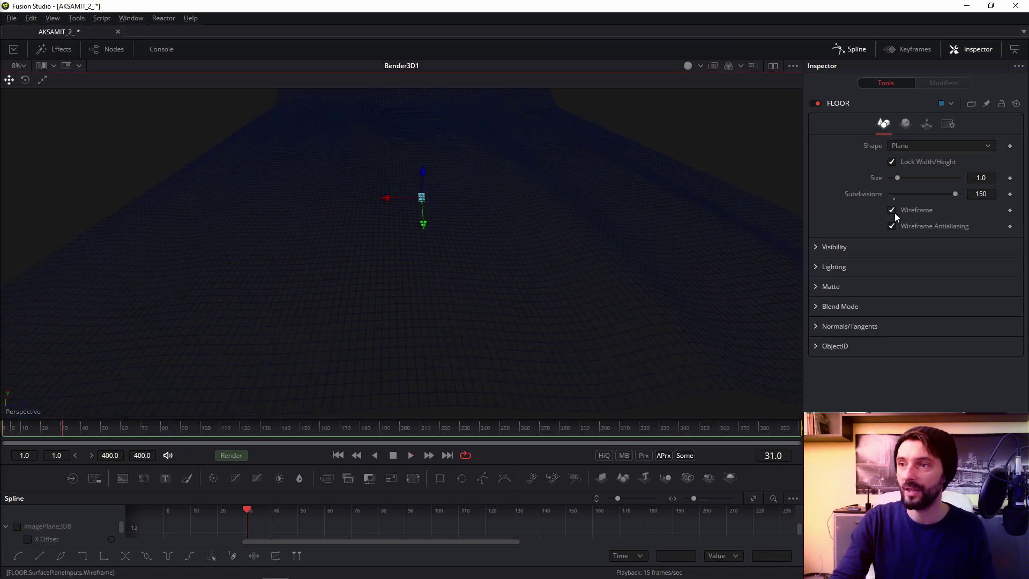
key(space)
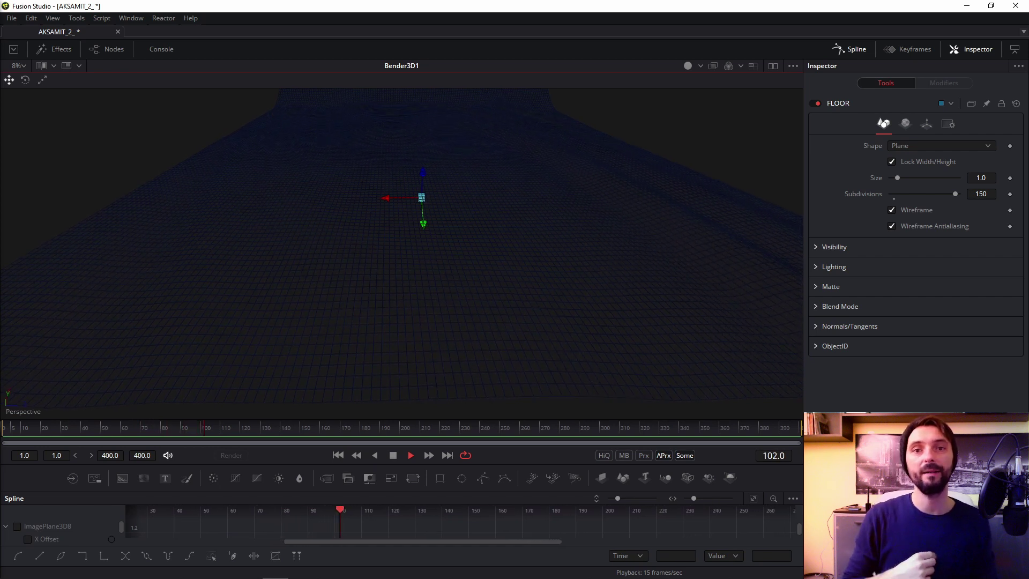
key(space)
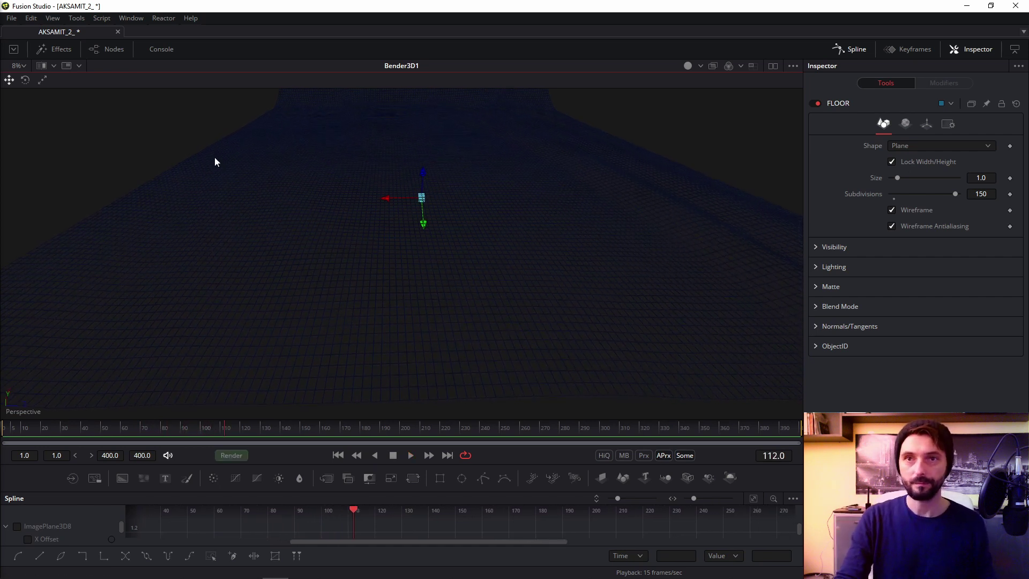
Step: Create a new composition, add a Shape 3D node and show it in the viewer
click(12, 19)
click(22, 39)
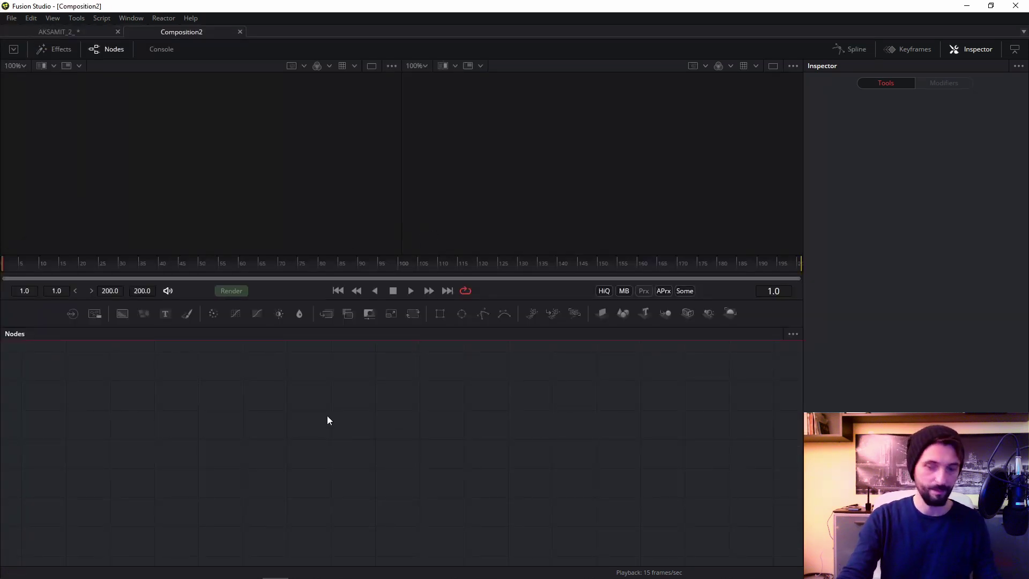
key(shift+space)
text(she)
key(BackSpace)
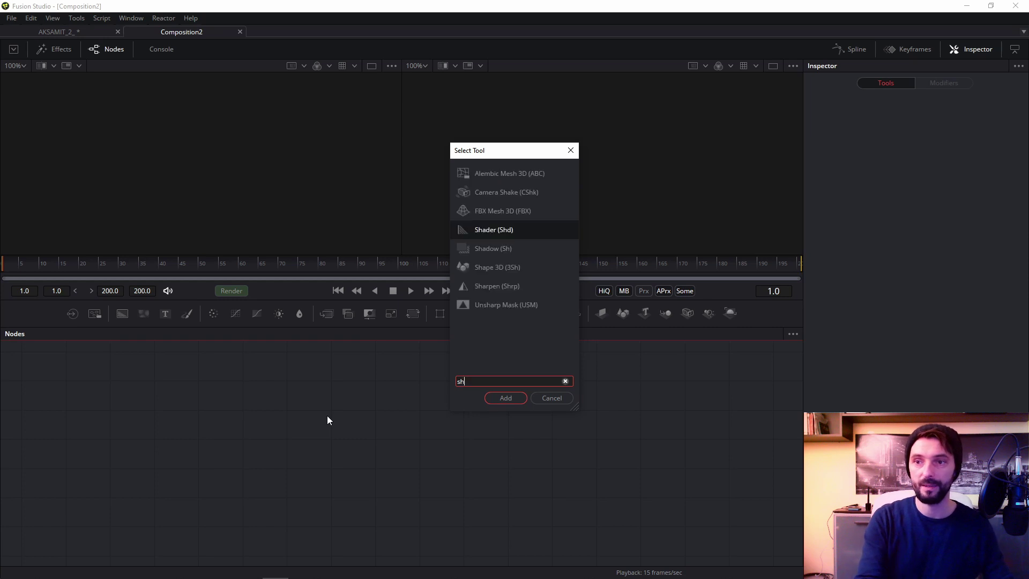
key(Down)
key(Down)
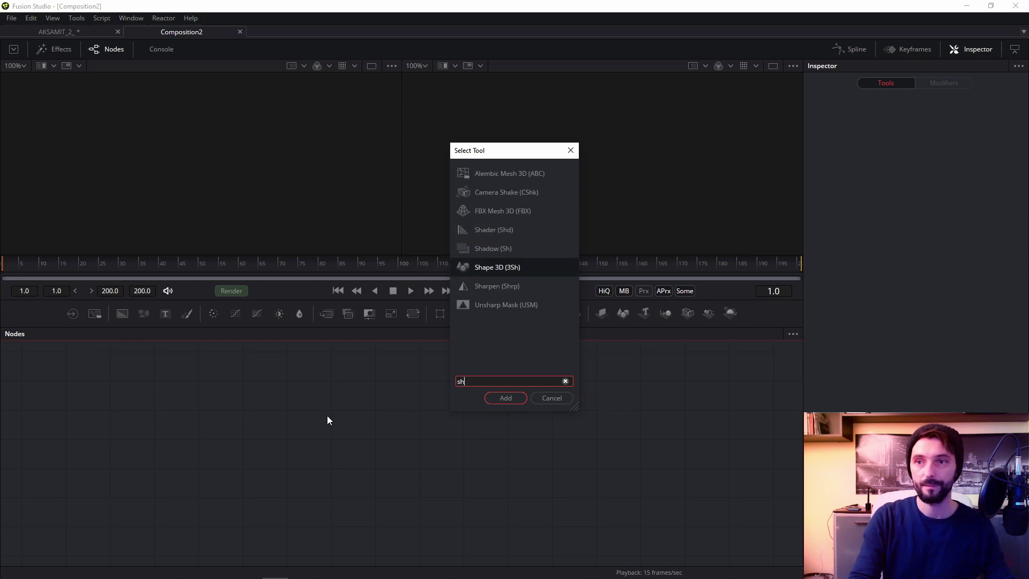
key(Return)
drag(329, 416, 262, 251)
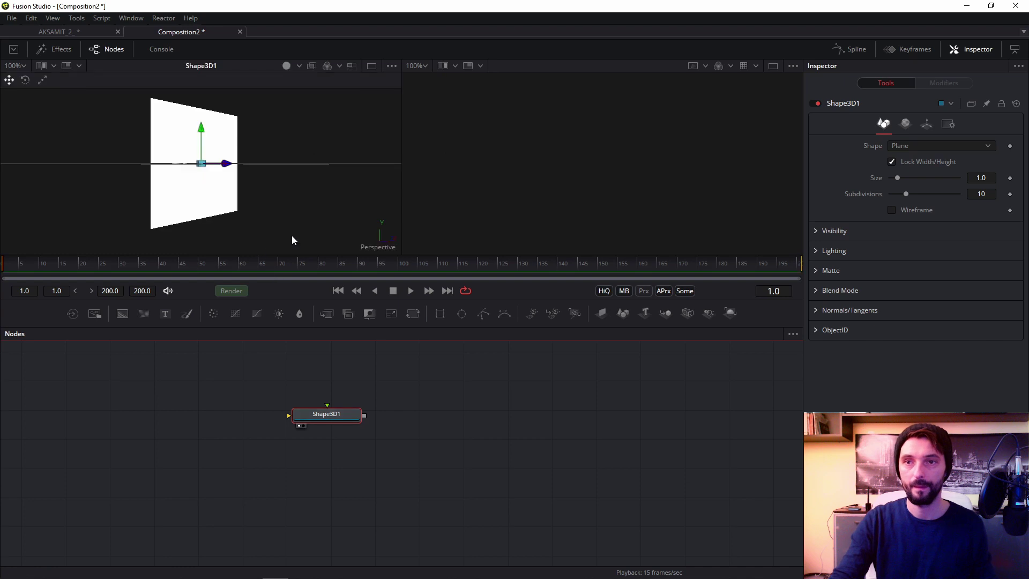
Step: Switch to a single viewer and enlarge it above the node area
click(372, 65)
drag(400, 253, 409, 344)
drag(443, 256, 496, 267)
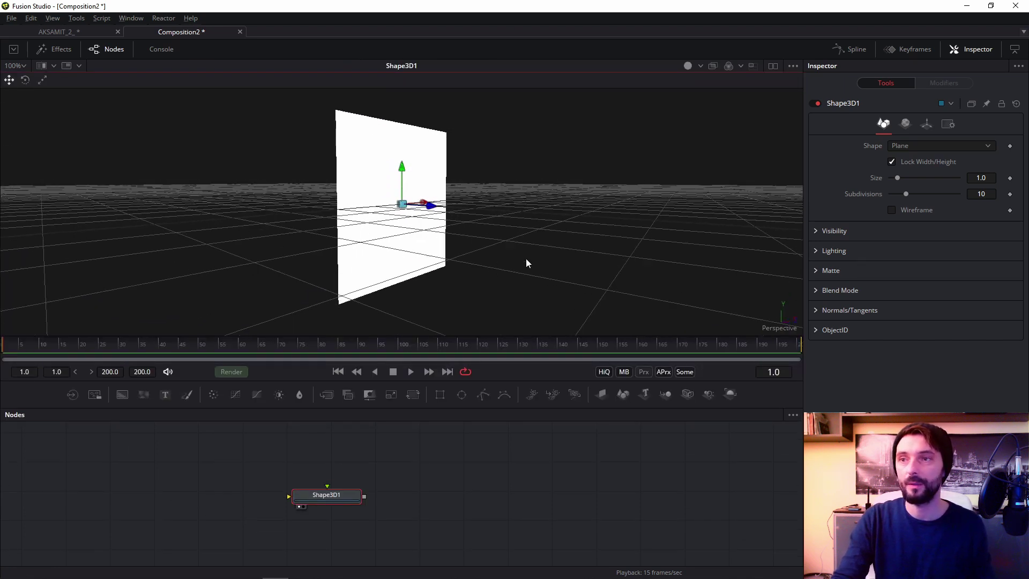
Step: Lay the Shape3D1 plane flat by setting its X rotation to -90
click(927, 124)
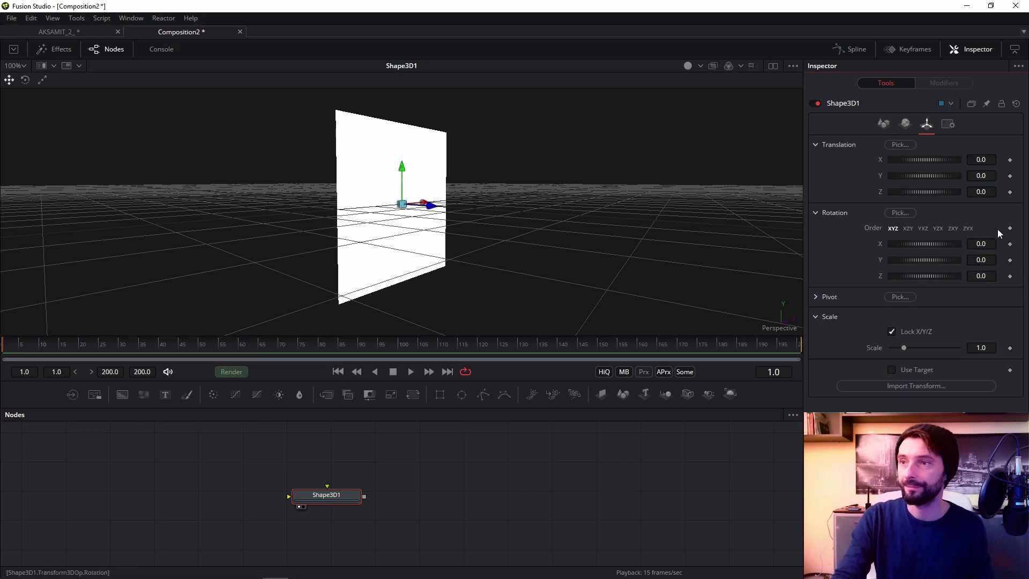
click(994, 244)
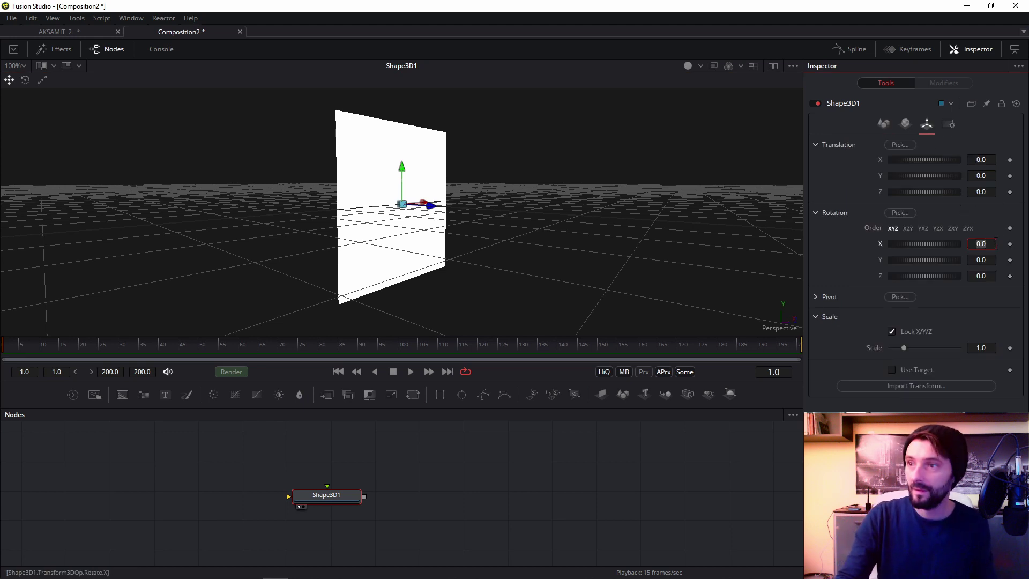
text(90)
key(Tab)
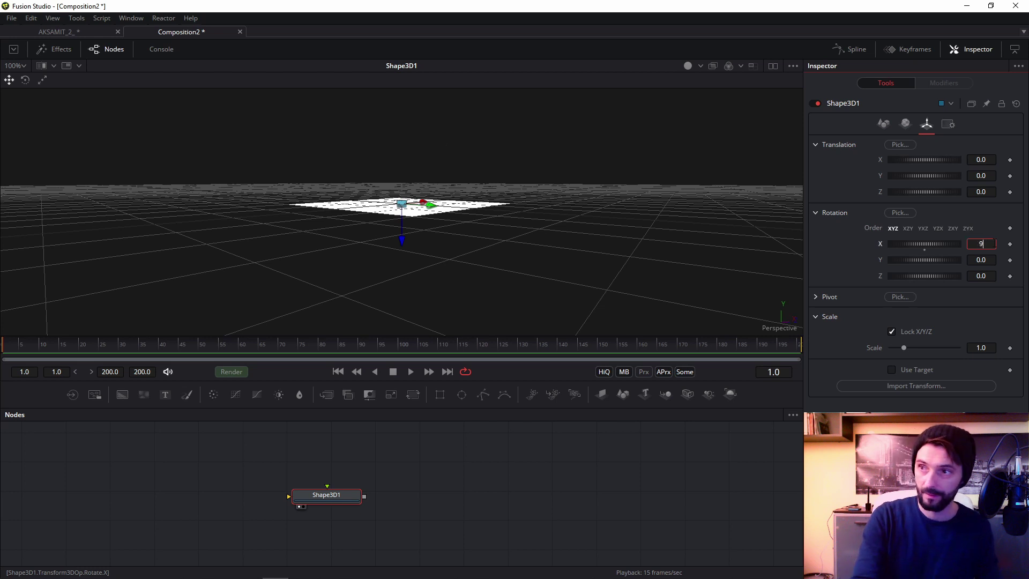
text(-90)
key(Tab)
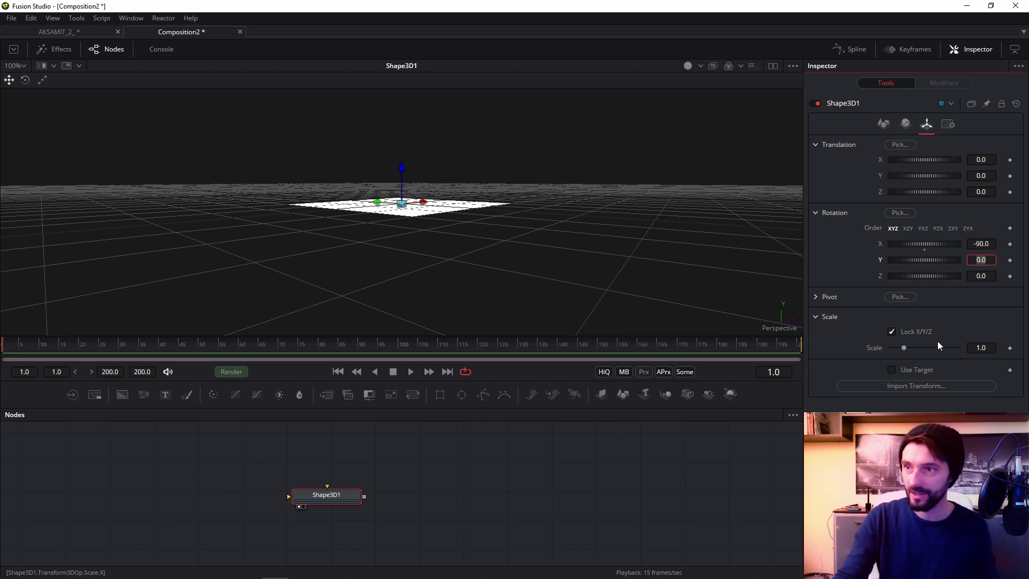
Step: Unlock the plane's scale, set it to about 1.97 in X and 3.62 in Y, and turn on lighting in the viewer
click(891, 331)
drag(904, 363, 918, 346)
drag(591, 249, 561, 171)
right_click(560, 171)
mouse_move(590, 216)
click(705, 261)
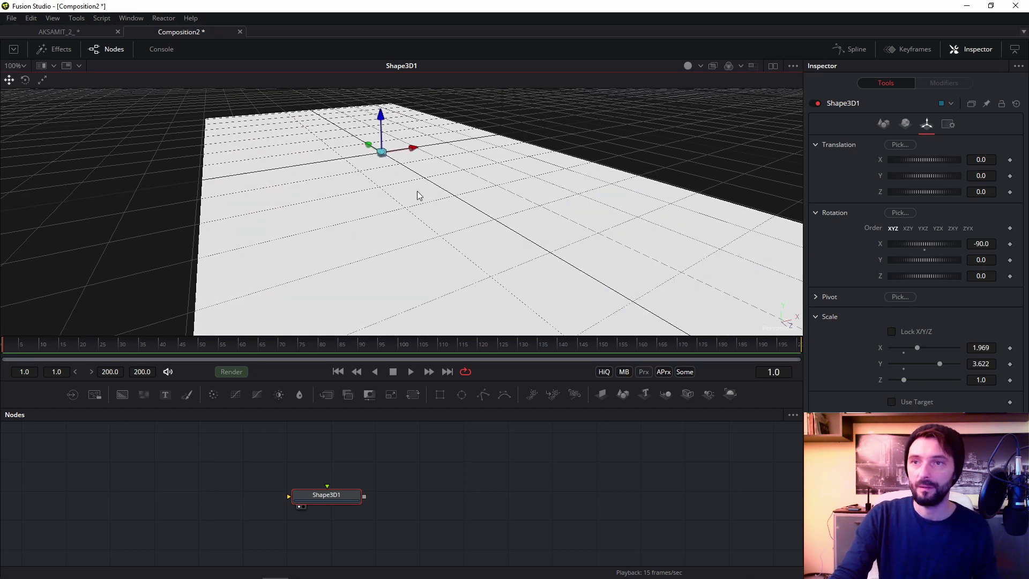
drag(399, 184, 476, 211)
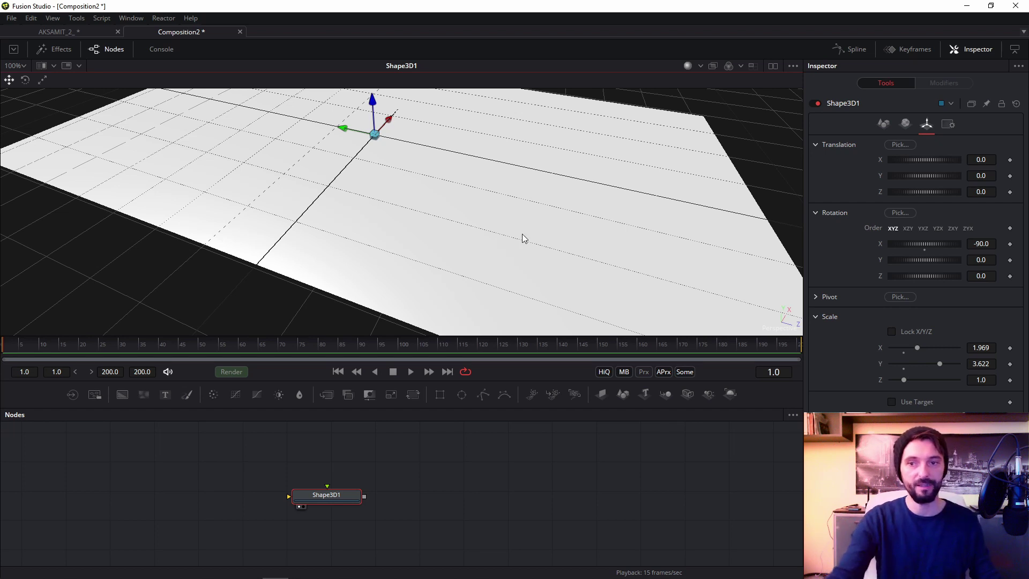
Step: Add a Displace 3D node after Shape3D1
key(shift+space)
text(dip)
key(BackSpace)
key(BackSpace)
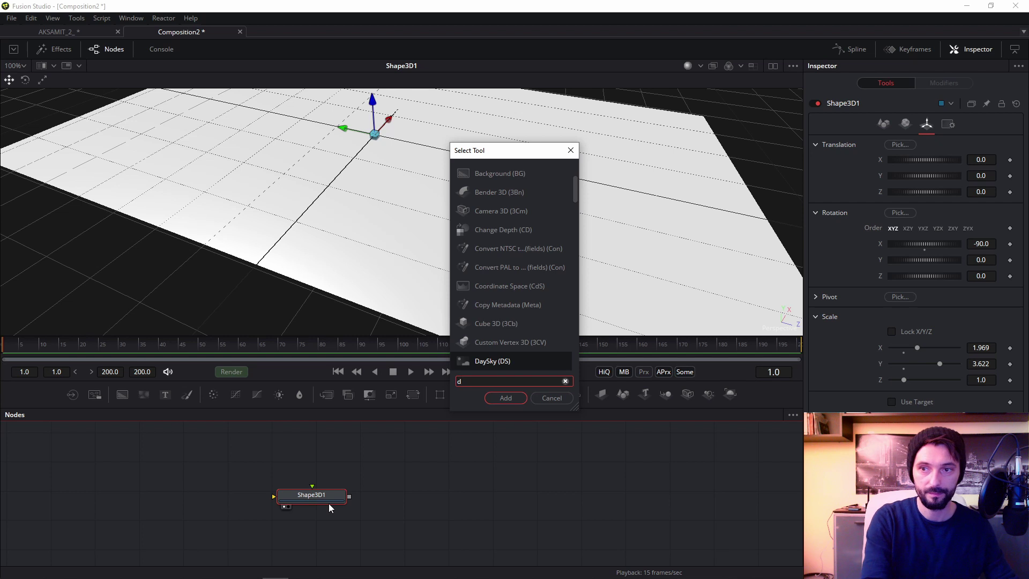
text(is)
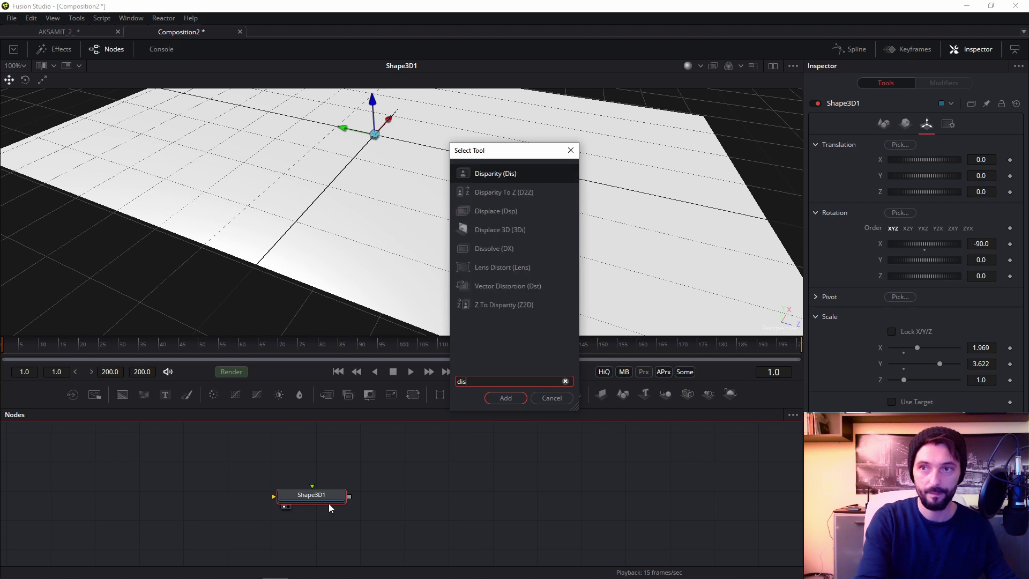
key(Down)
key(Down)
key(Down)
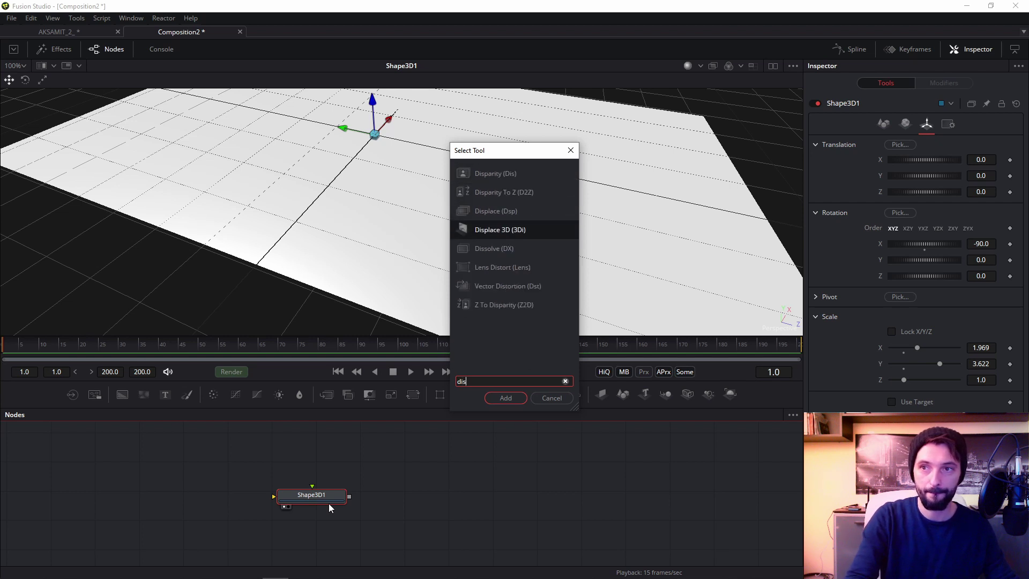
key(Return)
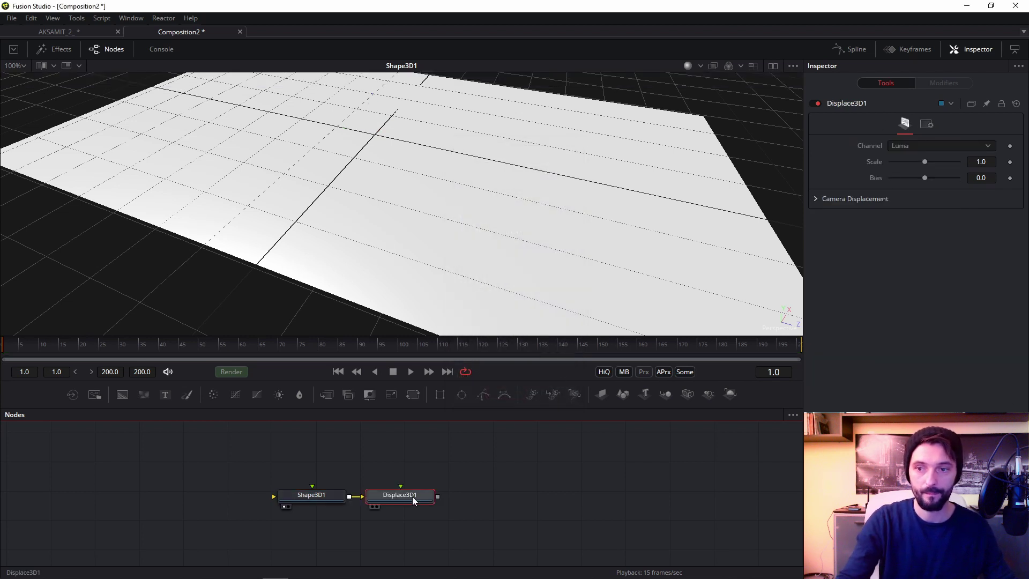
Step: Move Displace3D1 farther away from Shape3D1, show it in the viewer and clear the node selection
drag(386, 467, 263, 459)
drag(301, 487, 370, 488)
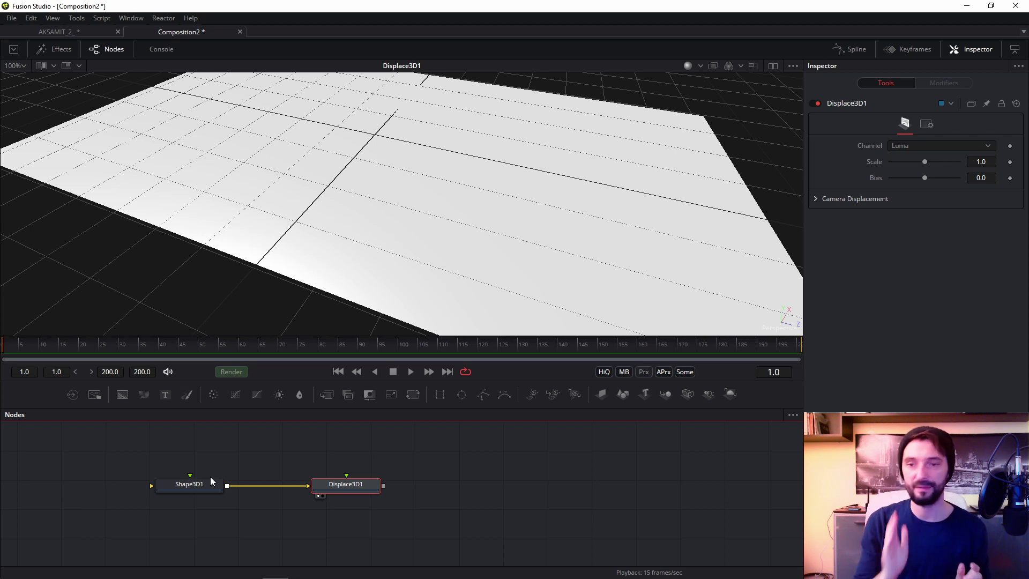
drag(358, 460, 350, 497)
click(409, 477)
key(shift+space)
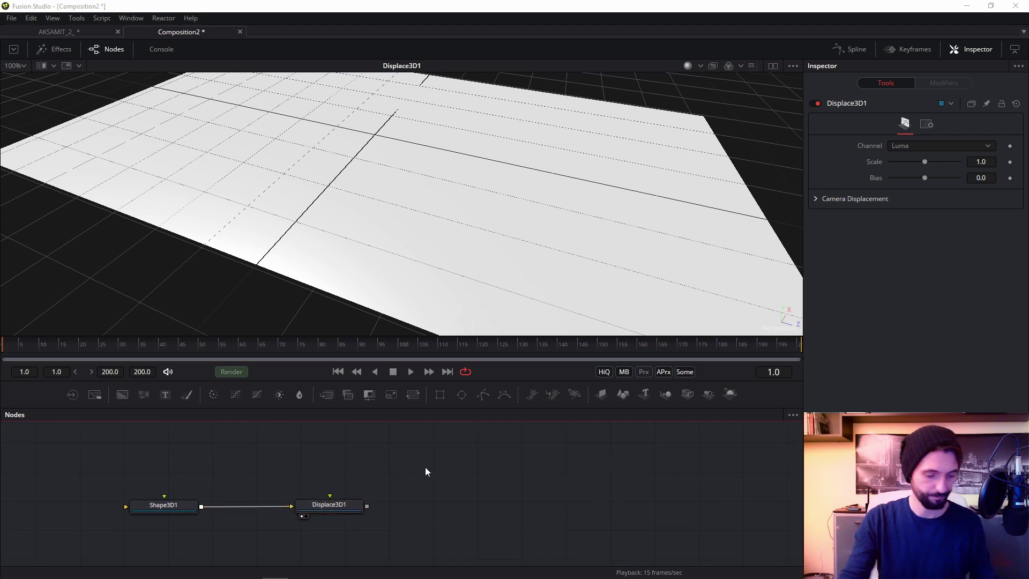
key(shift+space)
text(fast)
key(Down)
key(Down)
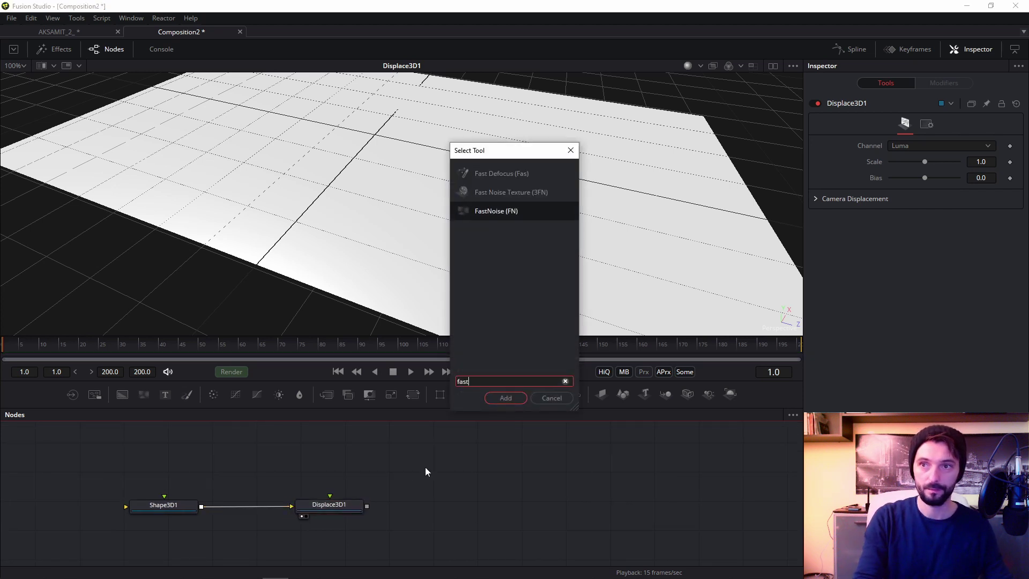
key(Escape)
Step: Add an unconnected FastNoise node above and beyond Displace3D1 in the node graph
key(shift+space)
text(fst)
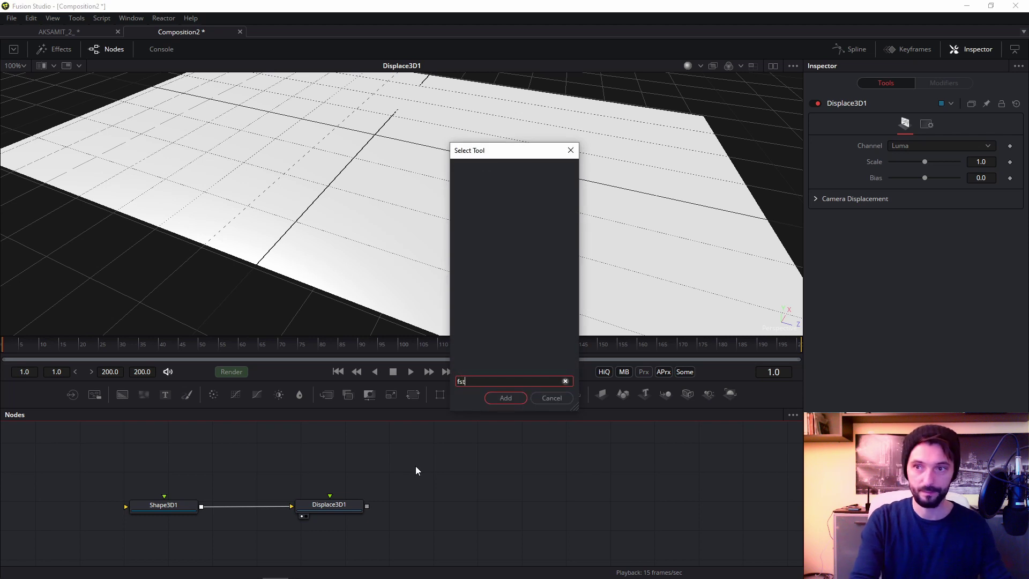
key(BackSpace)
key(BackSpace)
key(BackSpace)
text(fast)
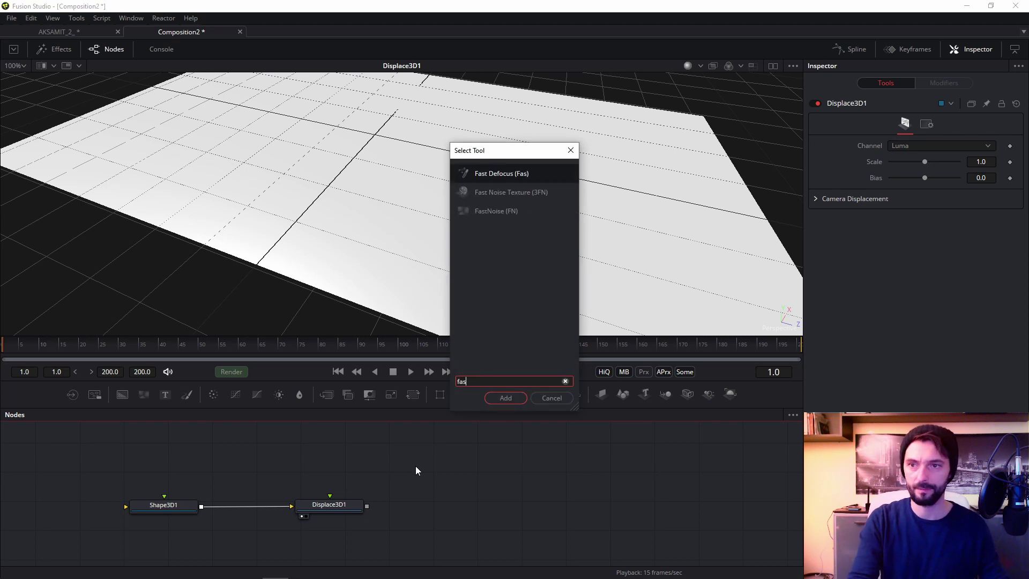
key(Down)
key(Down)
key(Return)
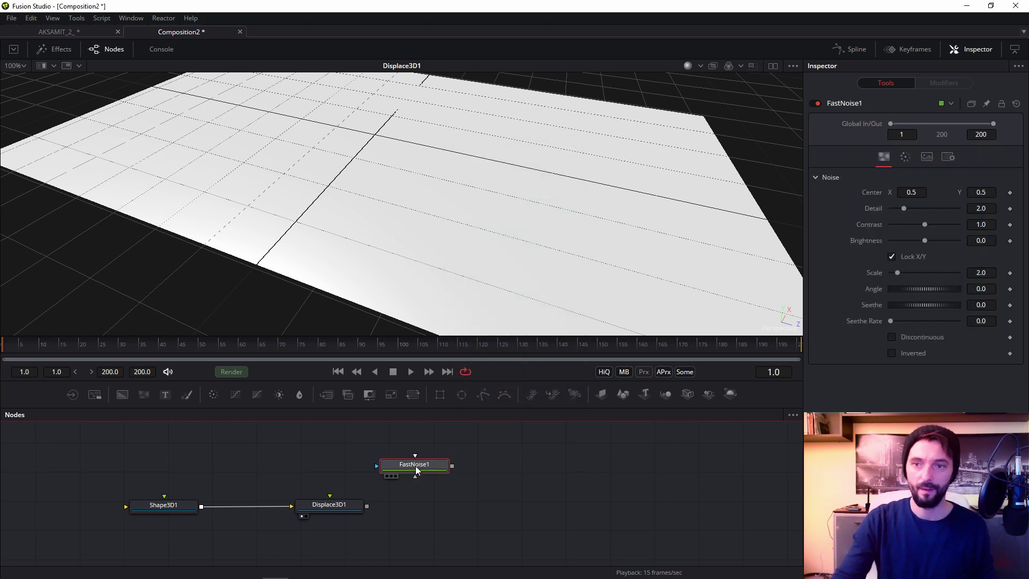
Step: Show FastNoise1 in the viewer, unlock its X/Y scale, and set X Scale to about 3.62 and Y Scale to 0
key(1)
click(892, 256)
drag(897, 273, 927, 272)
mouse_move(897, 288)
mouse_down()
mouse_move(947, 272)
mouse_move(906, 273)
mouse_up()
Step: Set the noise's contrast to about 2.84 and its brightness to about -0.28
right_click(637, 173)
mouse_move(667, 211)
click(779, 213)
scroll(479, 195, up, 2)
drag(925, 224, 938, 224)
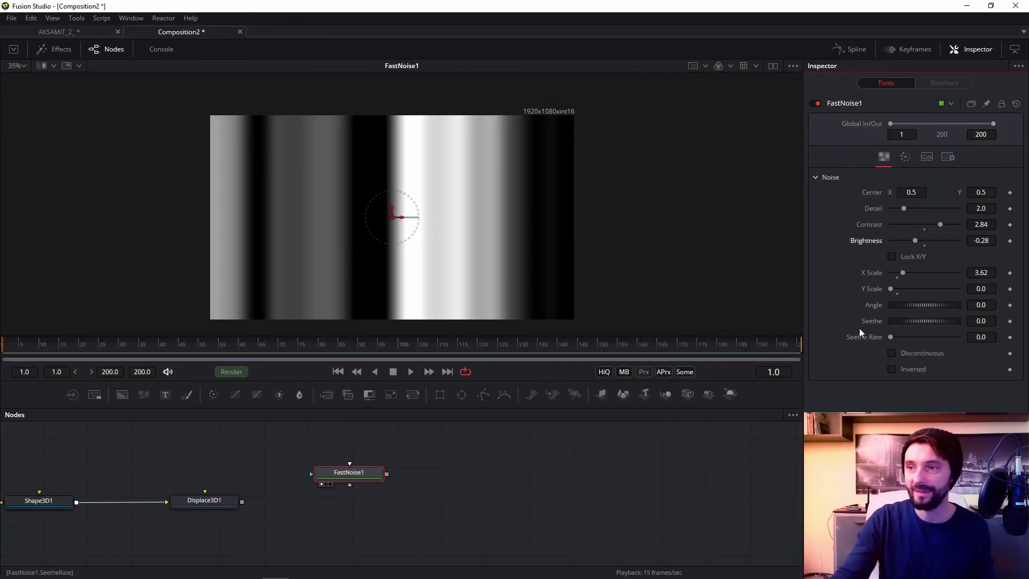
Step: Set FastNoise1's Seethe Rate to about 0.022 and play back the animated noise
drag(891, 337, 904, 338)
key(space)
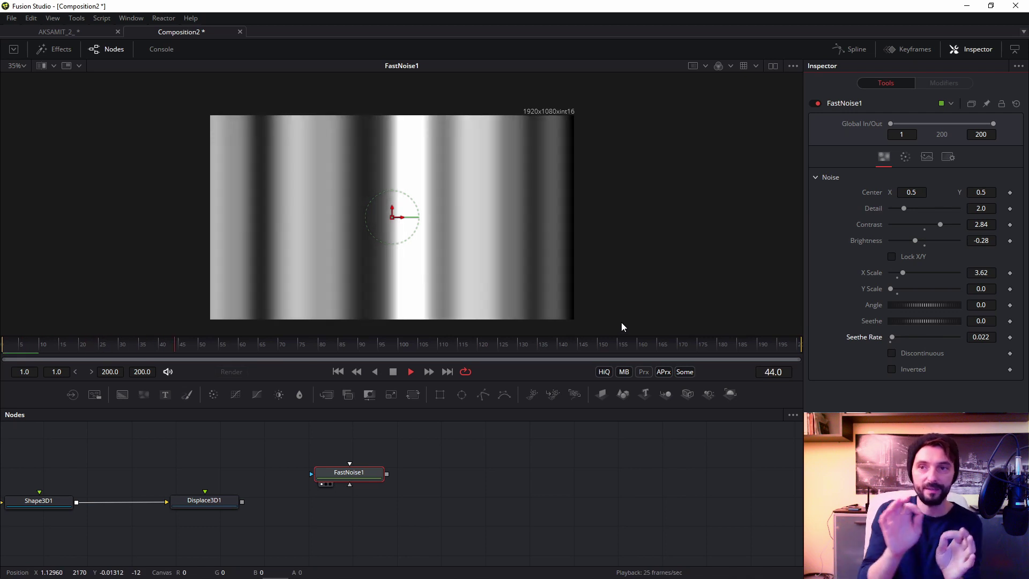
key(space)
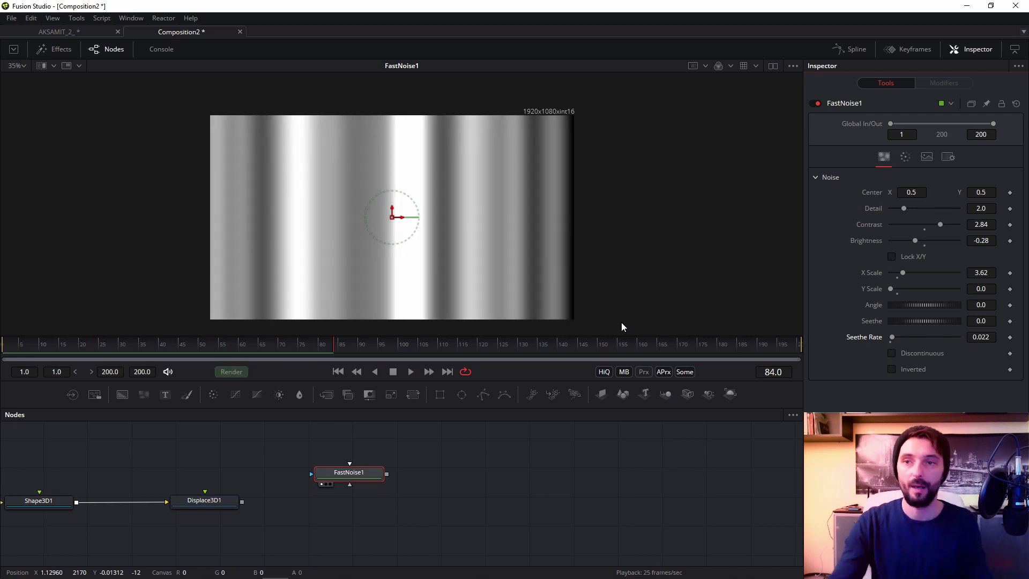
drag(270, 505, 397, 524)
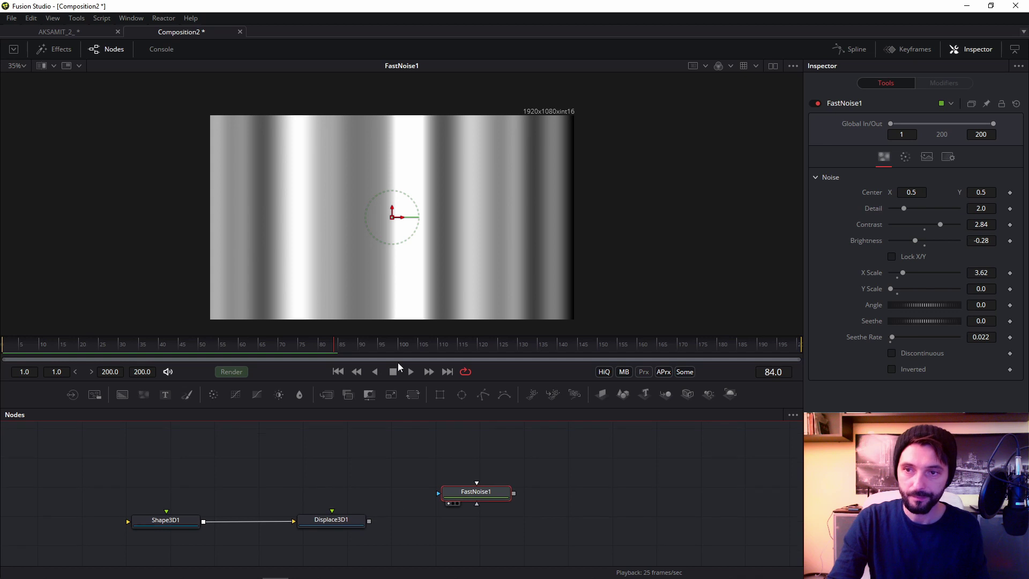
Step: Connect FastNoise1 to Displace3D1's displacement input and show Displace3D1 in the viewer
drag(404, 342, 406, 291)
drag(505, 458, 368, 486)
drag(368, 487, 383, 489)
key(1)
scroll(485, 161, down, 5)
drag(464, 176, 428, 206)
Step: Set the Shape3D1 plane's subdivisions to 100 and orbit around the displaced surface
click(196, 484)
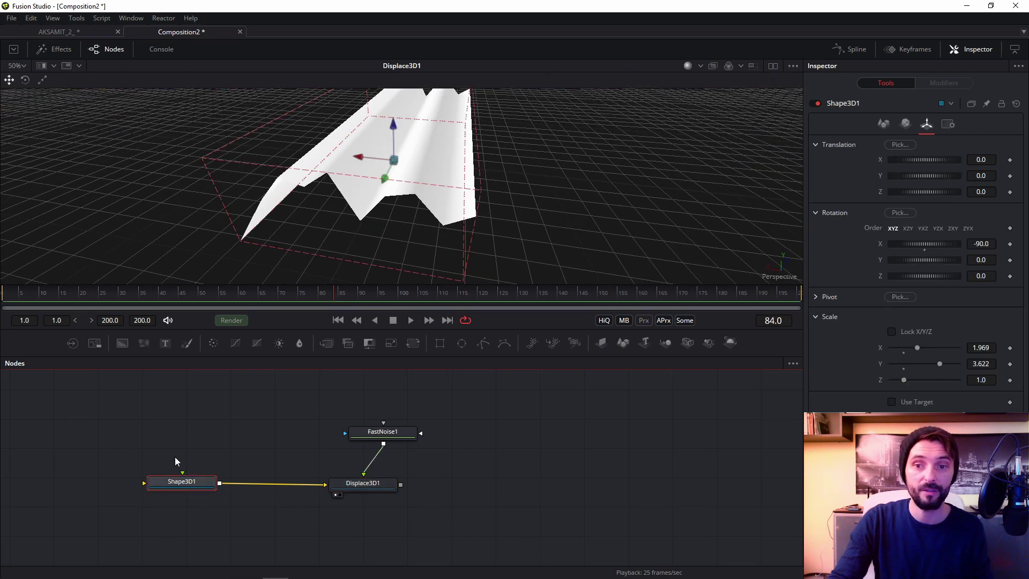
click(884, 124)
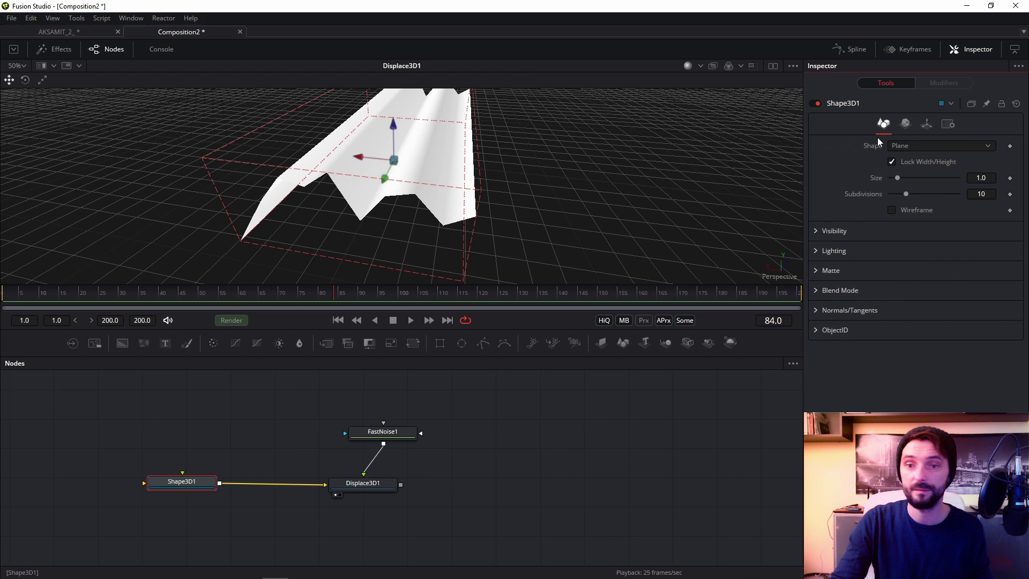
double_click(982, 194)
text(100)
drag(470, 238, 471, 145)
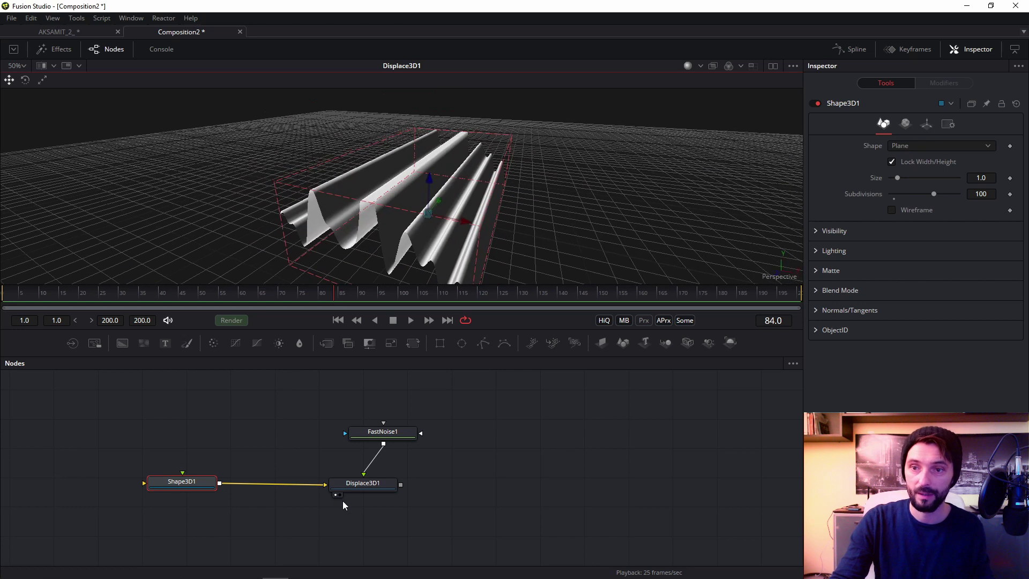
Step: Set Displace3D1's Scale to about 0.157 and align its node beneath FastNoise1
click(361, 484)
drag(918, 159, 896, 162)
drag(365, 486, 382, 486)
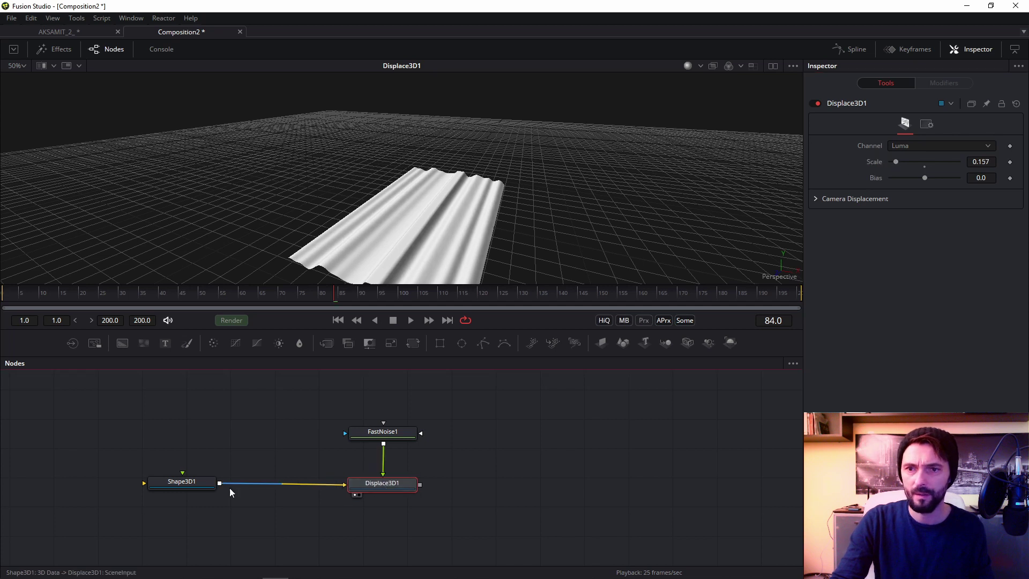
Step: Set Shape3D1's X Scale and Y Scale both to 4
click(209, 484)
click(927, 124)
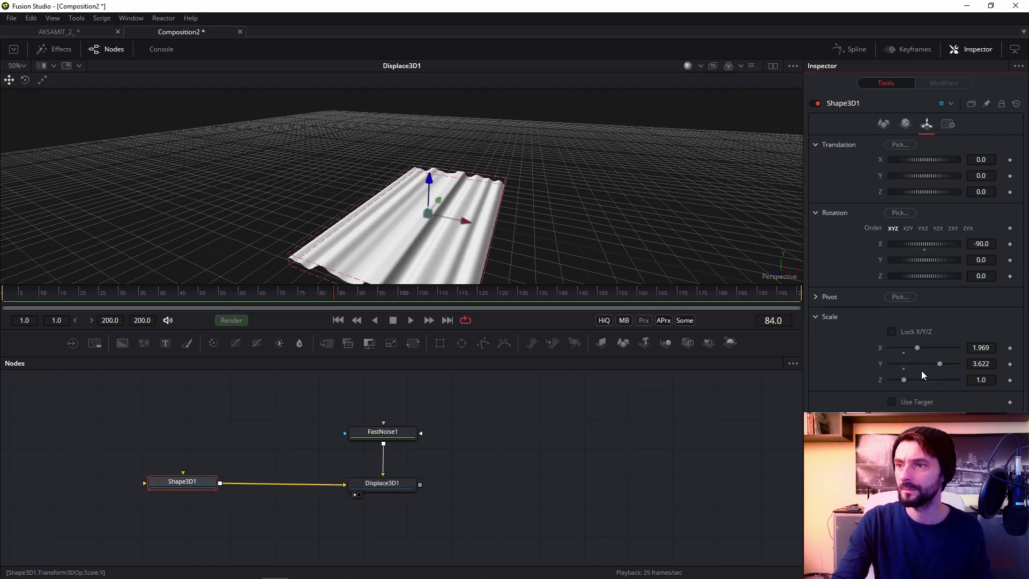
mouse_move(938, 346)
mouse_down()
mouse_move(942, 364)
mouse_move(942, 348)
mouse_up()
click(981, 347)
text(4)
key(Tab)
text(4)
key(Tab)
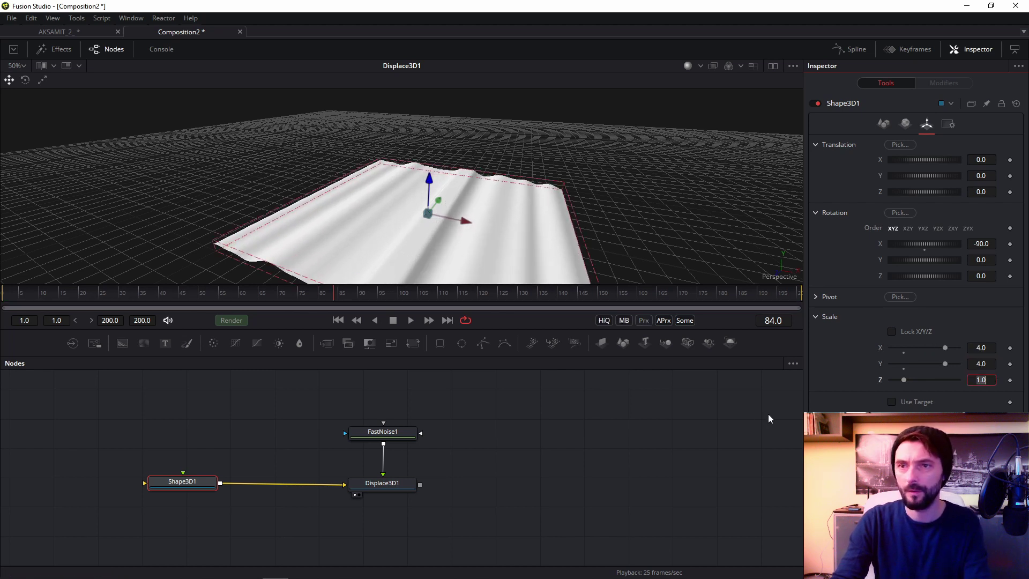
Step: Play back the waving floor from the start of the timeline while viewing it from above
drag(590, 234, 282, 381)
click(112, 295)
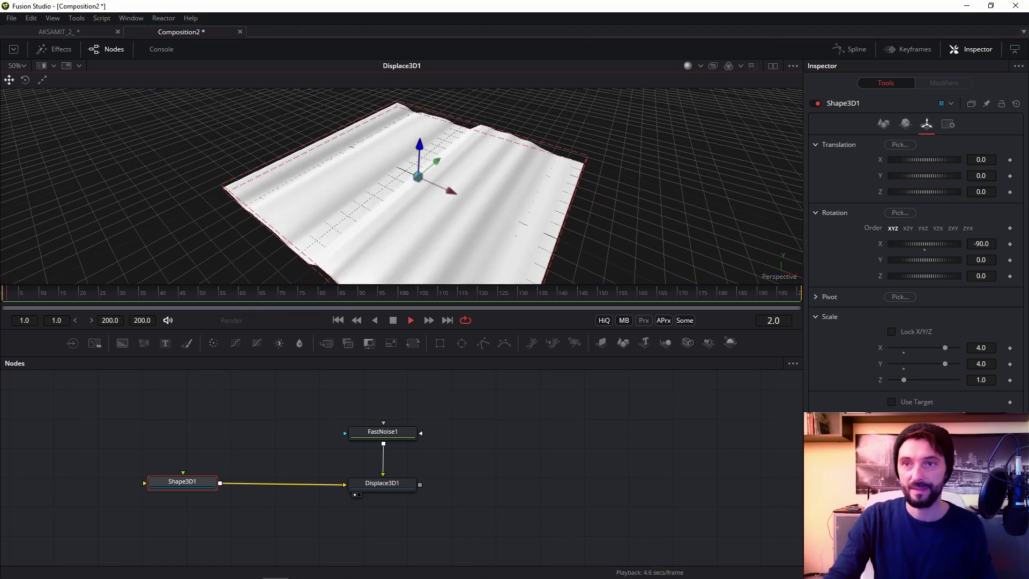
key(space)
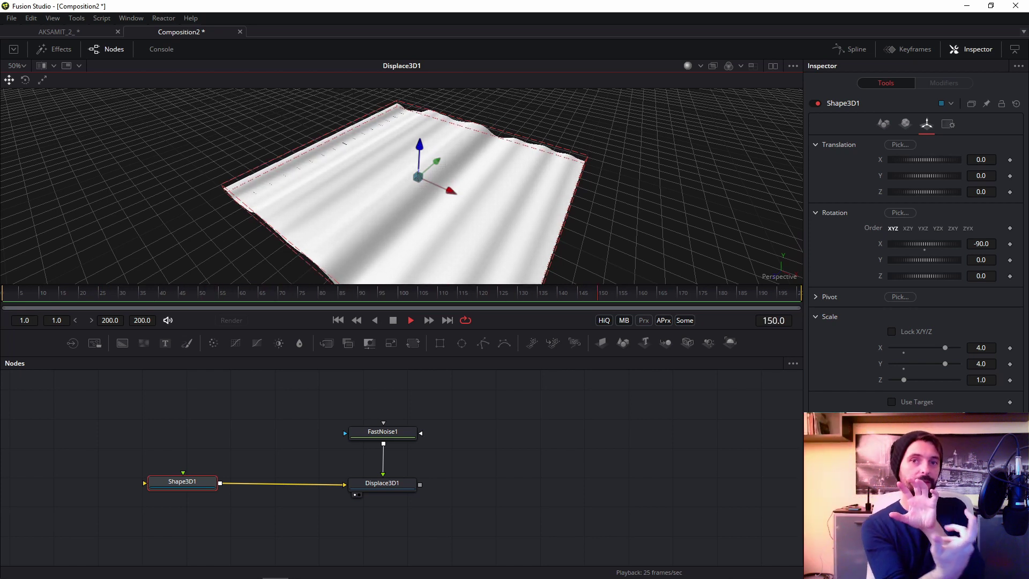
key(space)
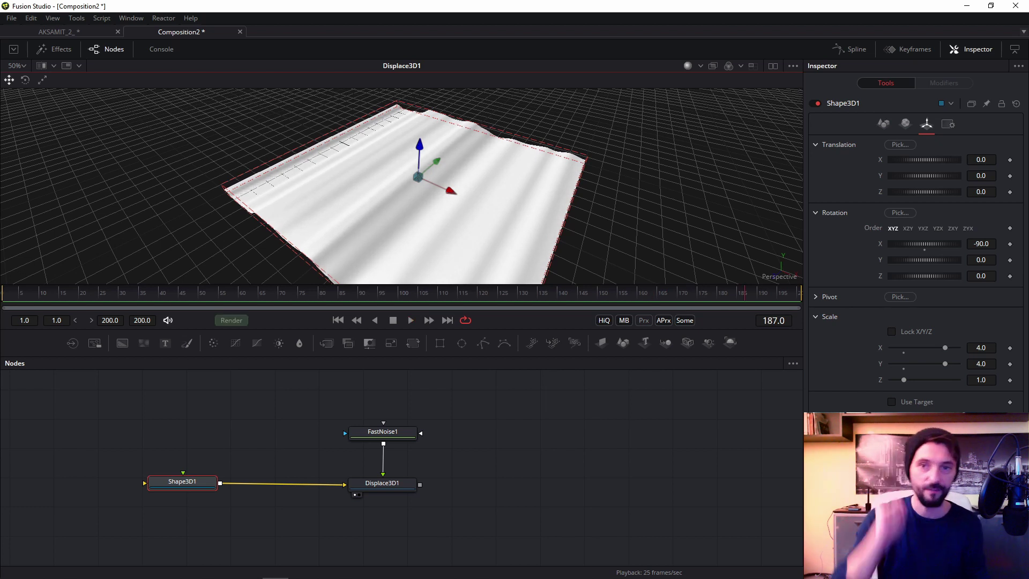
Step: Move FastNoise1 farther above Displace3D1, split the view into two viewers, and show FastNoise1 in the first one
drag(461, 399, 469, 444)
drag(392, 478, 390, 443)
click(391, 528)
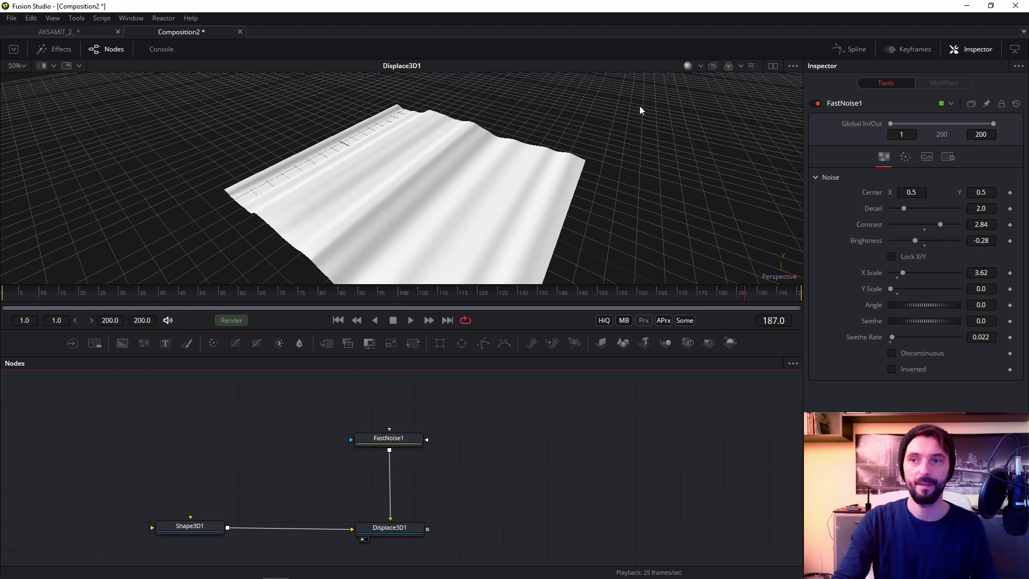
click(773, 65)
click(396, 441)
key(1)
scroll(289, 175, down, 6)
drag(271, 153, 255, 189)
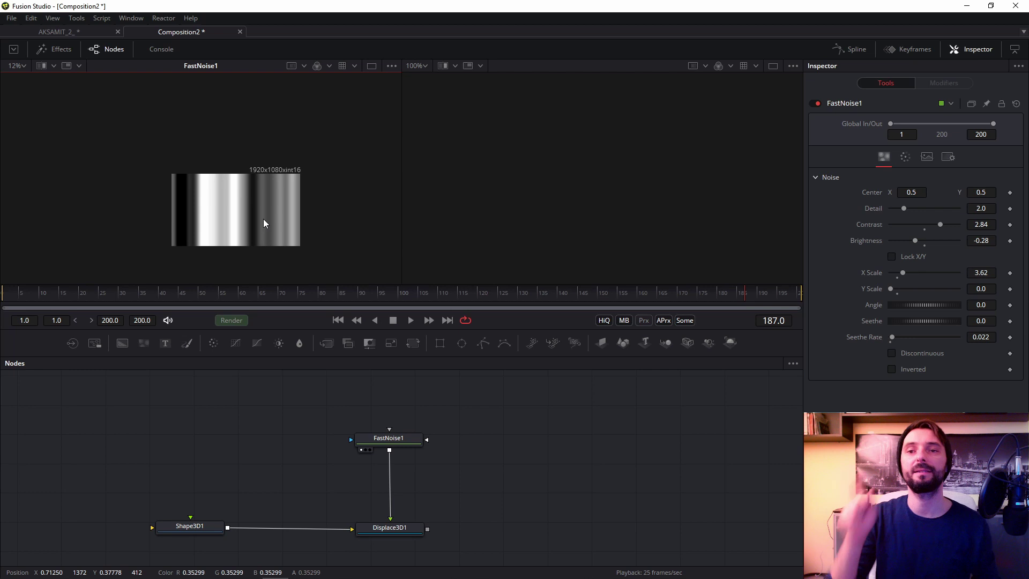
Step: Insert a Vortex warp node between FastNoise1 and Displace3D1 and space the nodes out
drag(389, 438, 391, 431)
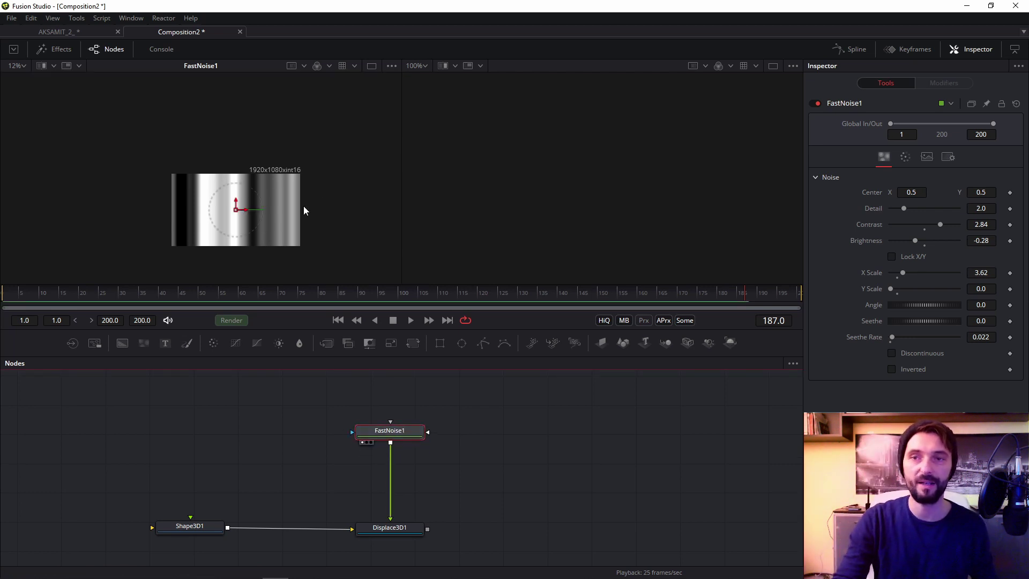
click(76, 19)
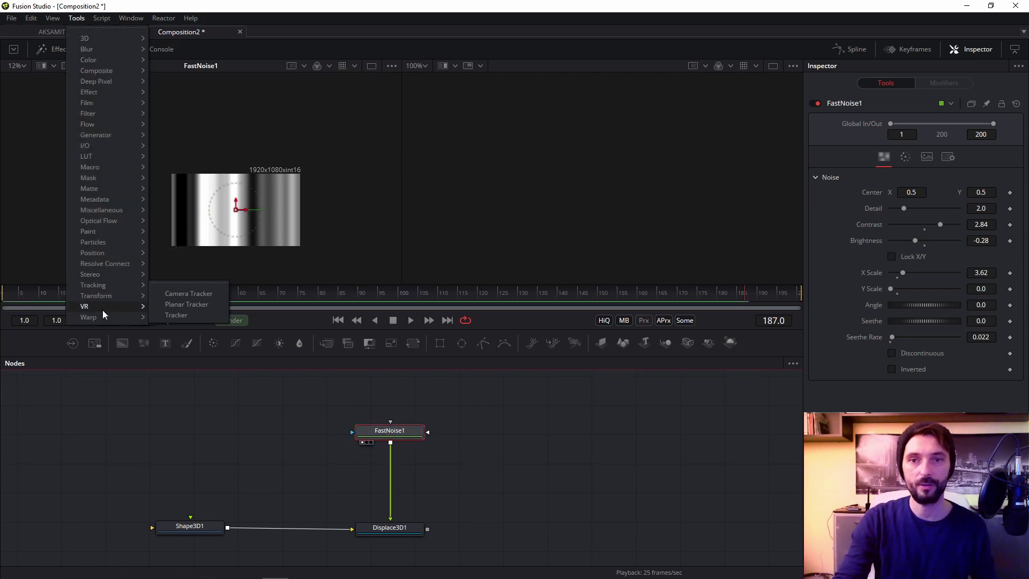
mouse_move(103, 316)
click(182, 422)
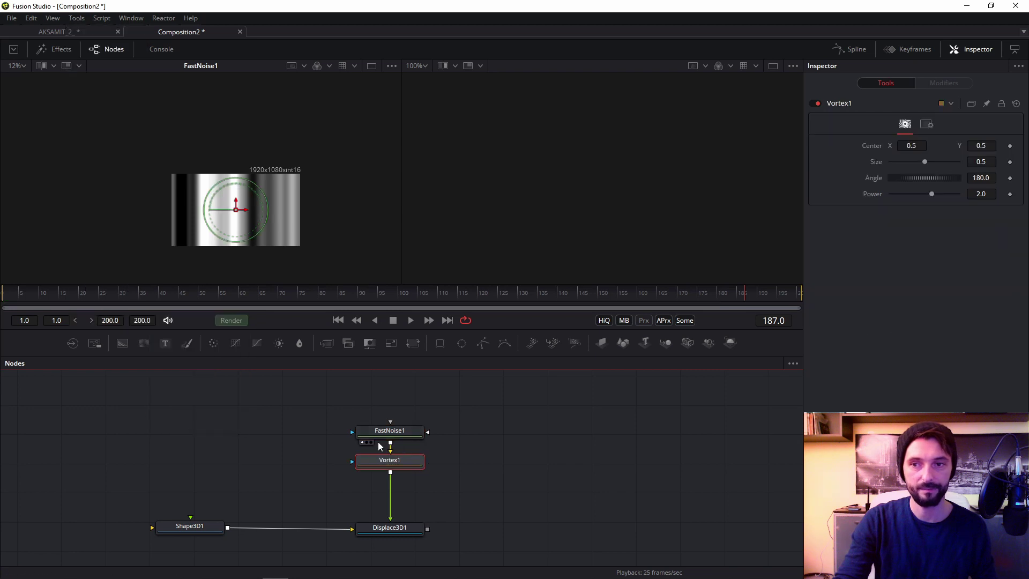
scroll(266, 214, up, 2)
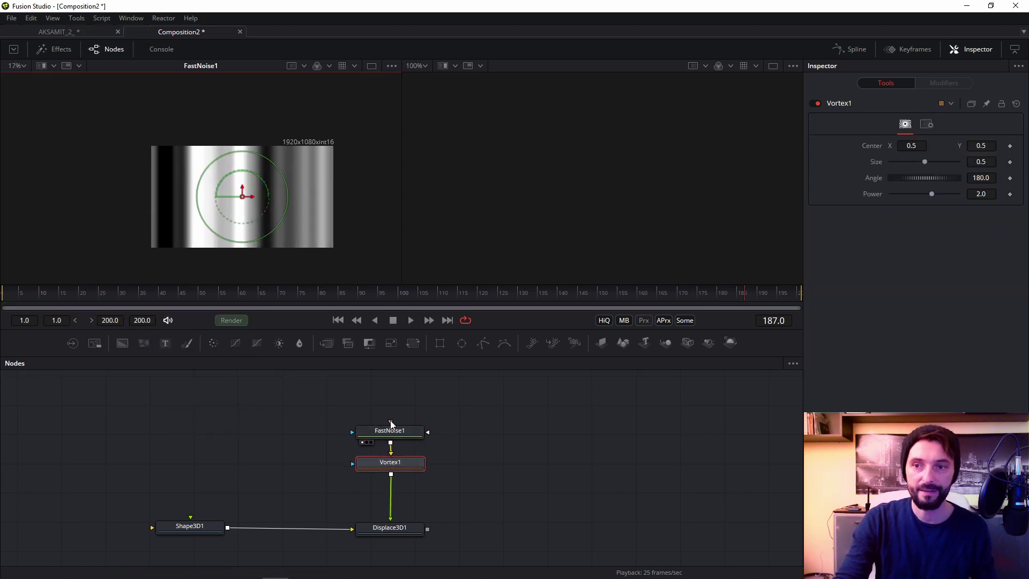
drag(391, 435, 392, 429)
Step: Keyframe Vortex1's Size at 0 on frame 1
click(4, 294)
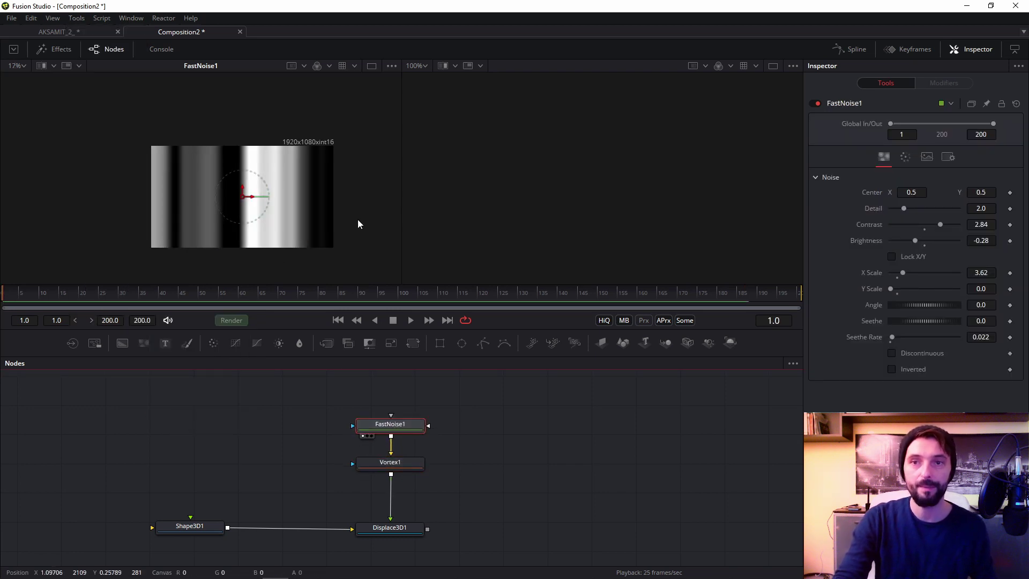
drag(390, 464, 387, 469)
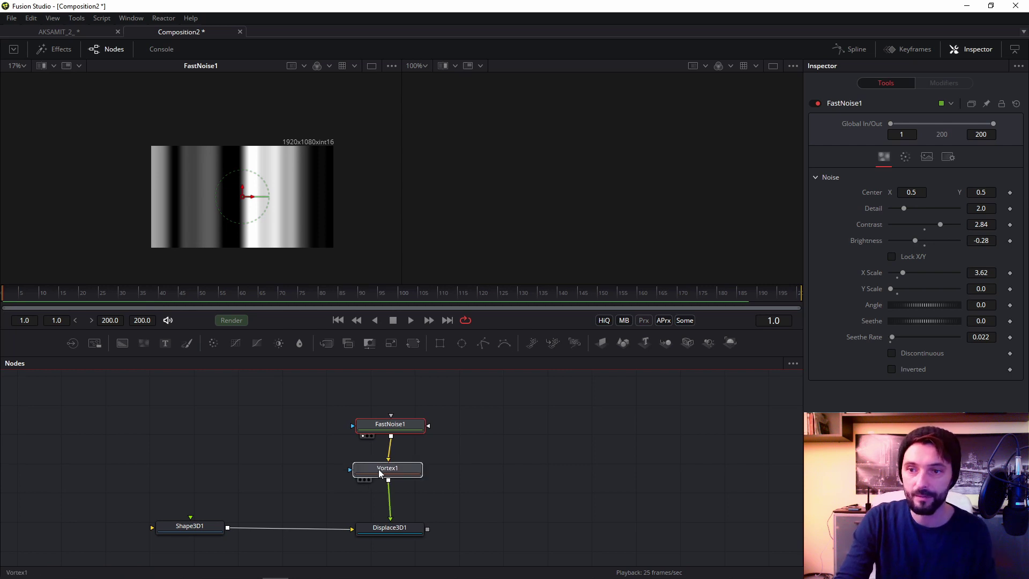
drag(925, 162, 889, 162)
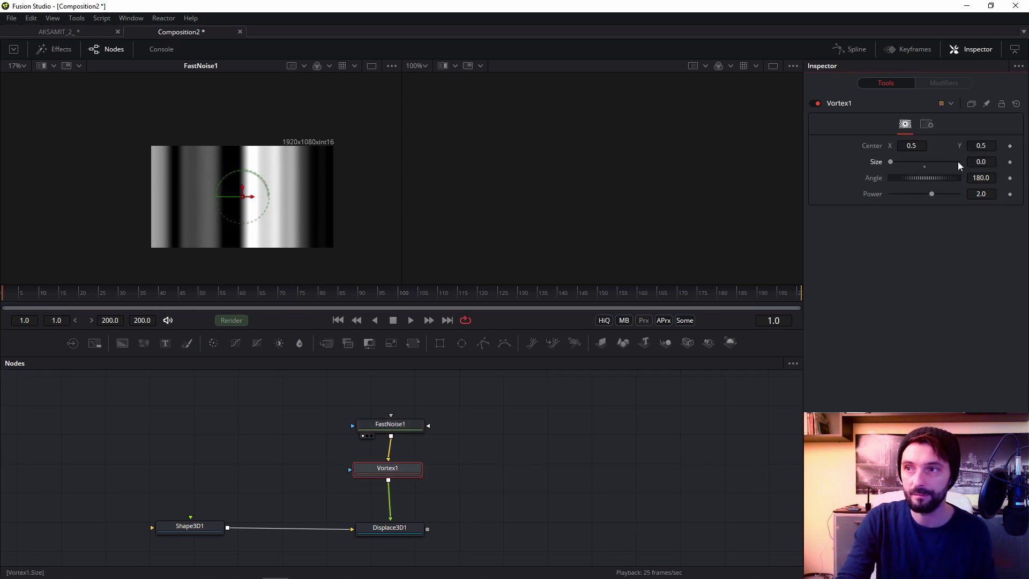
click(1010, 162)
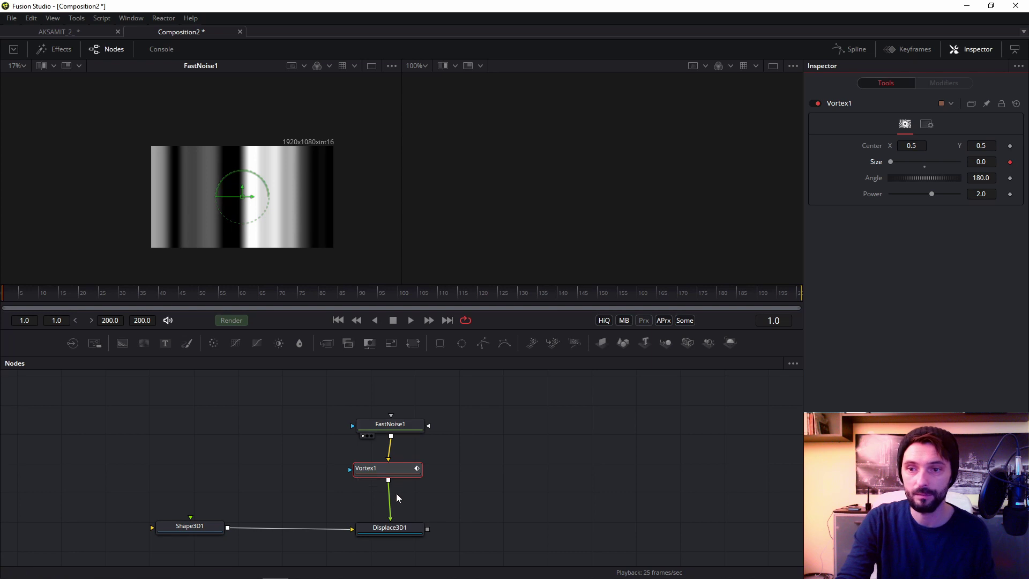
Step: Show Vortex1 in the second viewer, zoomed out to 25%
key(2)
scroll(574, 246, down, 4)
right_click(679, 132)
click(652, 433)
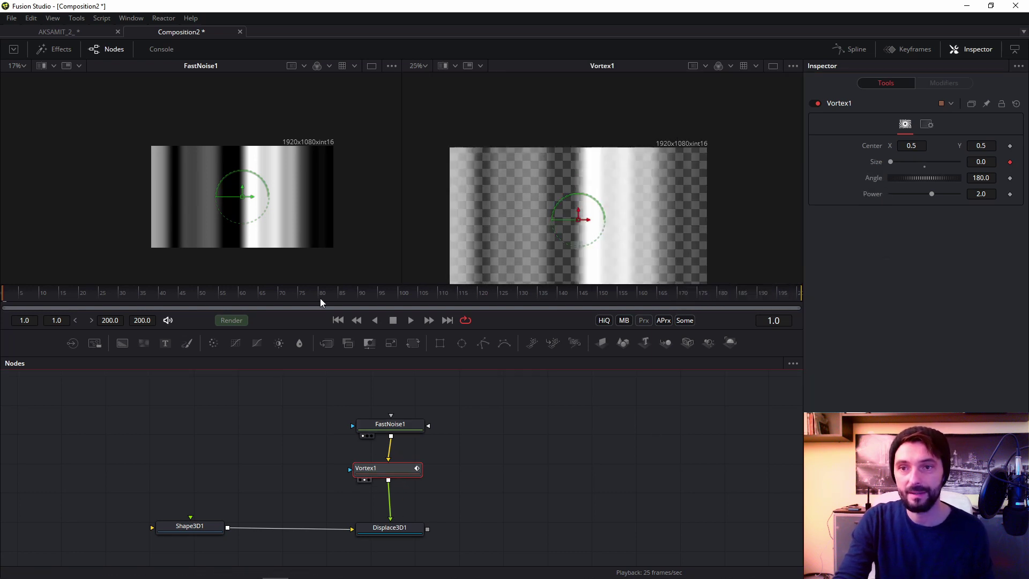
Step: Set Vortex1's Size to 1.1 at frame 100 and its Power to 1
click(399, 295)
drag(890, 163, 925, 169)
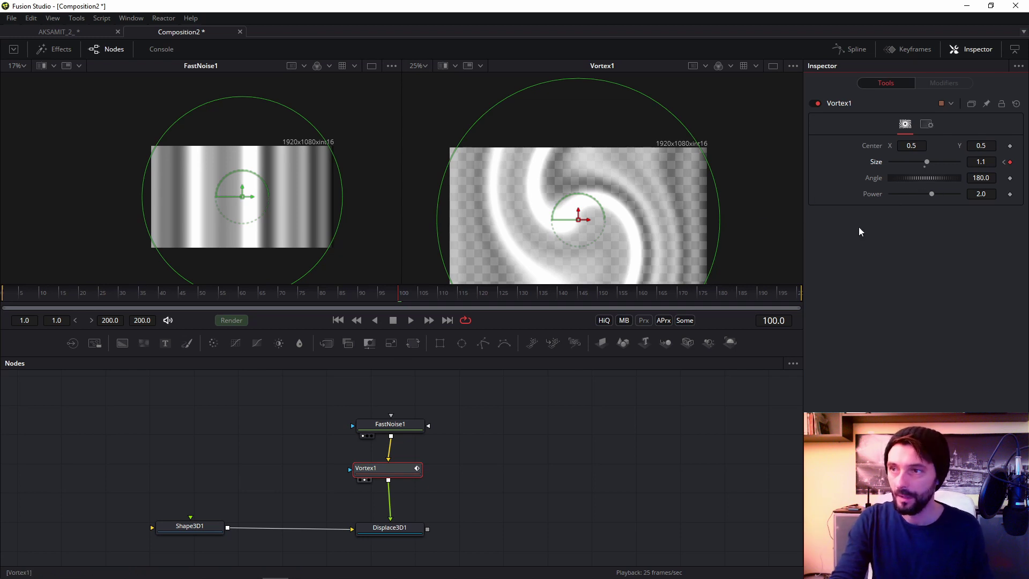
double_click(981, 194)
text(1)
key(Tab)
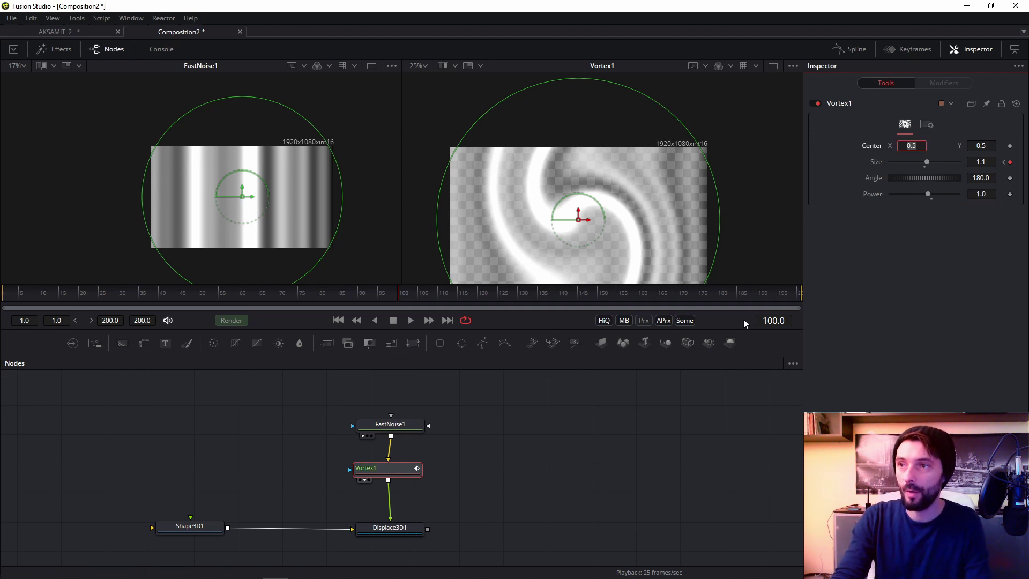
Step: Play back the vortex animation from frame 1 up to just past frame 100
click(528, 379)
drag(181, 295, 2, 298)
key(space)
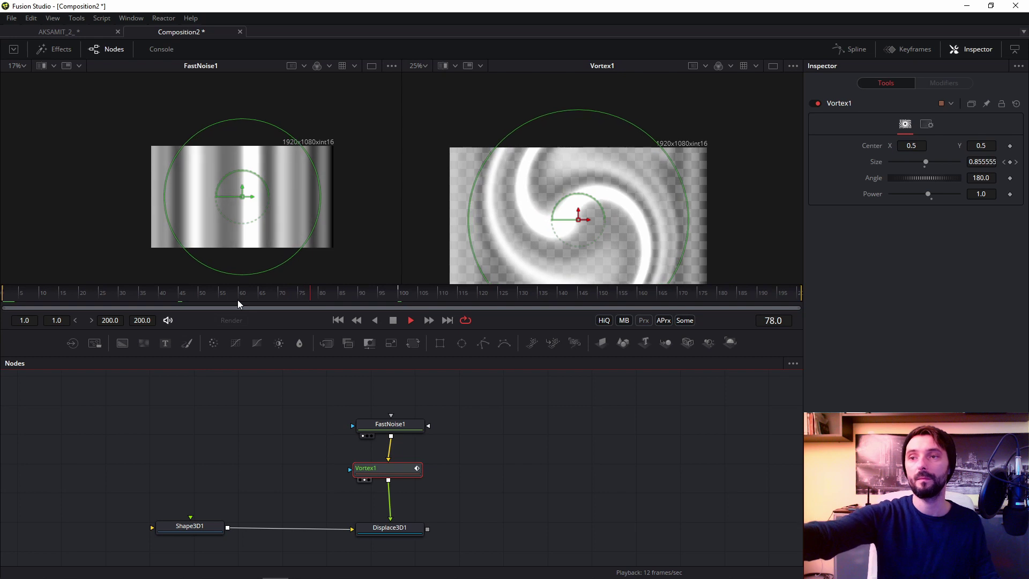
key(space)
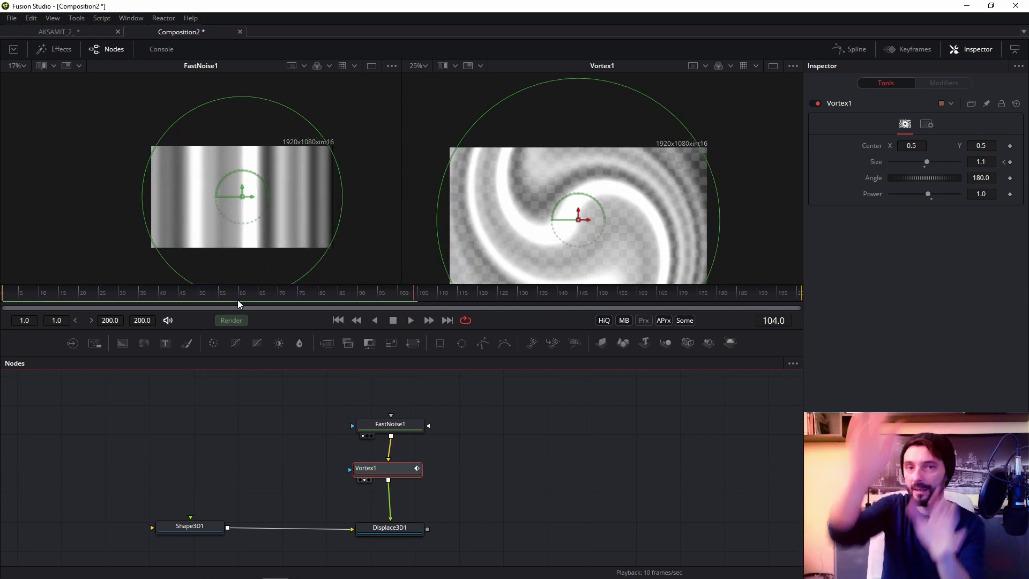
Step: Show Displace3D1 in a single viewer, turn on 3D lighting, and play back the swirling floor
drag(419, 540, 509, 200)
click(774, 65)
right_click(541, 115)
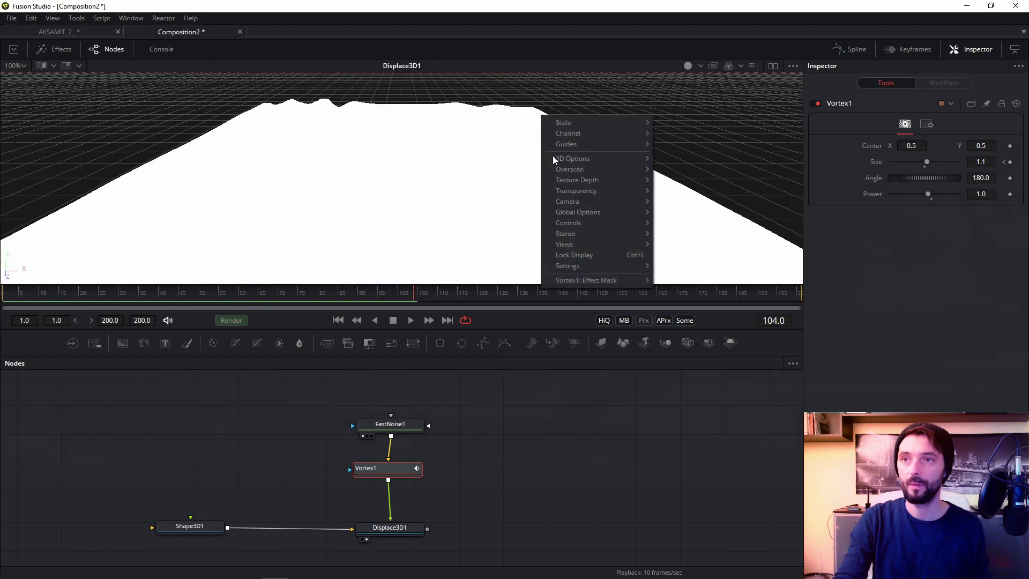
mouse_move(569, 159)
click(710, 201)
mouse_move(519, 187)
mouse_down()
mouse_move(443, 191)
mouse_move(341, 303)
mouse_up()
key(space)
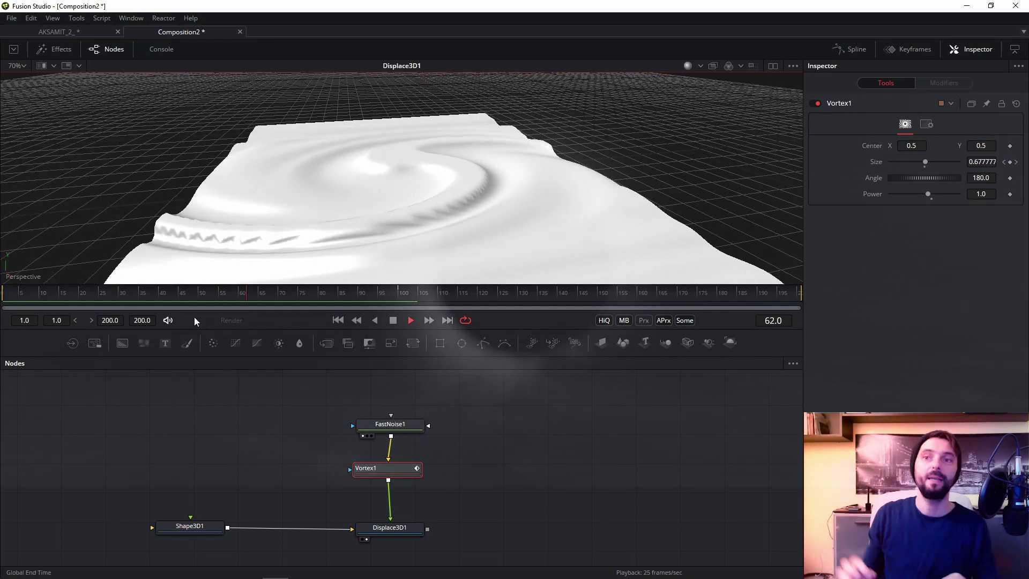
key(space)
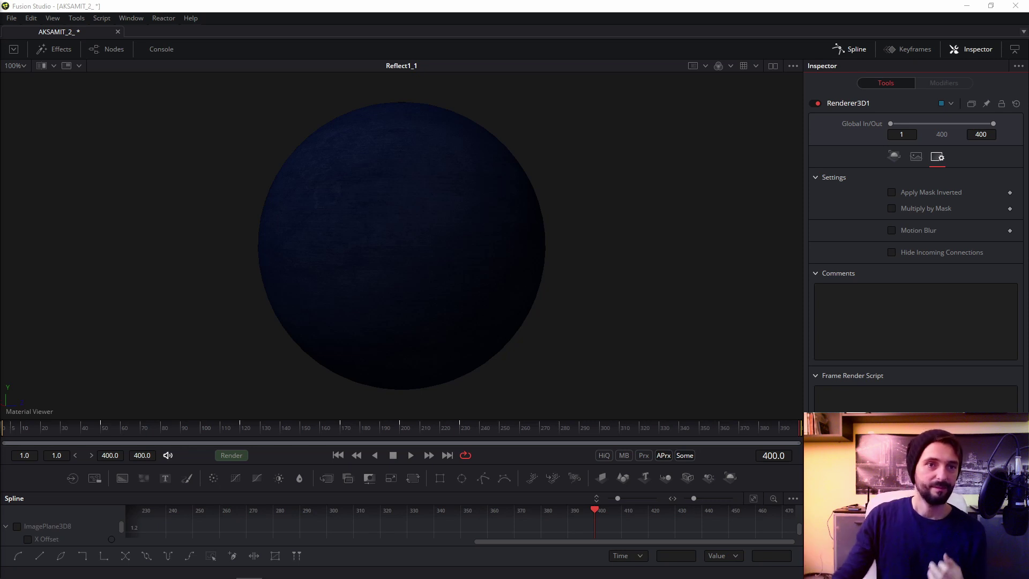
Step: In the AKSAMIT_2_ composition's separate node window, trace the floor material from the FLOOR node back to its texture sources
drag(217, 578, 207, 2)
mouse_move(299, 201)
mouse_down()
mouse_move(518, 258)
mouse_move(523, 250)
mouse_up()
scroll(380, 266, up, 4)
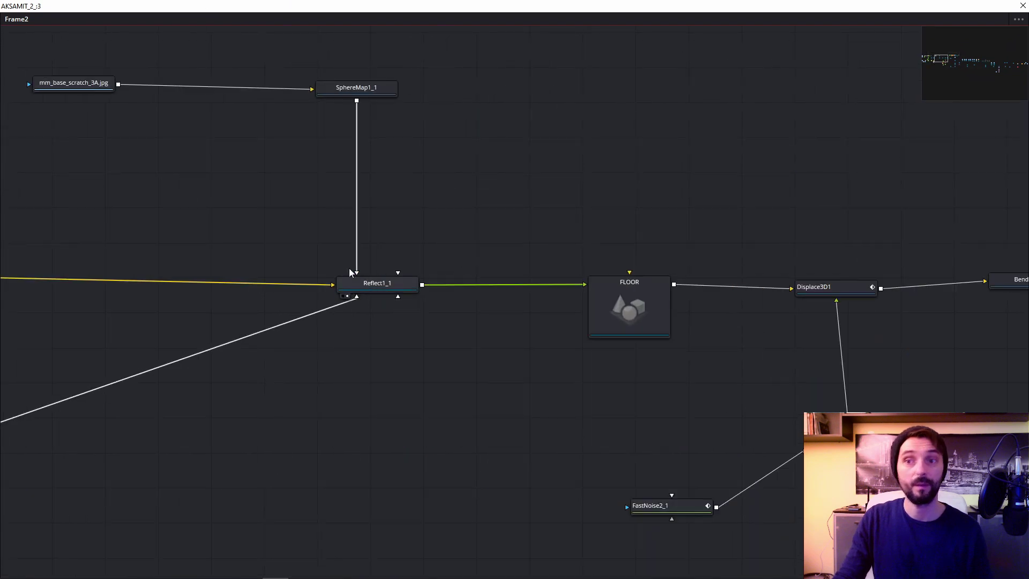
drag(349, 271, 636, 281)
drag(272, 279, 455, 271)
drag(369, 278, 597, 293)
mouse_move(354, 185)
mouse_down()
mouse_move(559, 236)
mouse_move(628, 234)
mouse_up()
drag(226, 163, 407, 171)
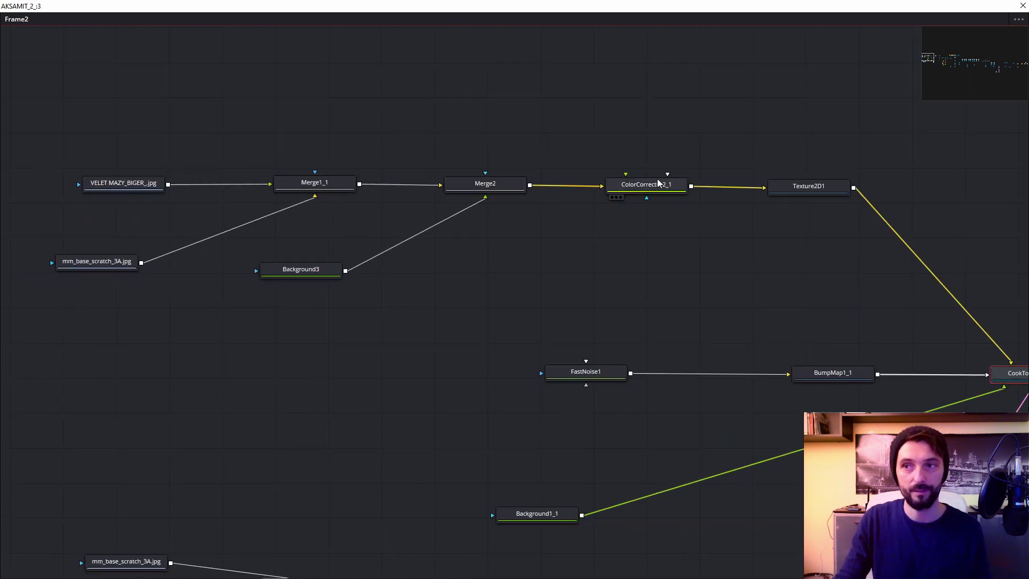
Step: Select in turn the Texture2D1 branch, the FastNoise1 bump map branch, and the Merge3 branch feeding CookTorrance1_1
drag(43, 112, 933, 328)
drag(676, 302, 402, 226)
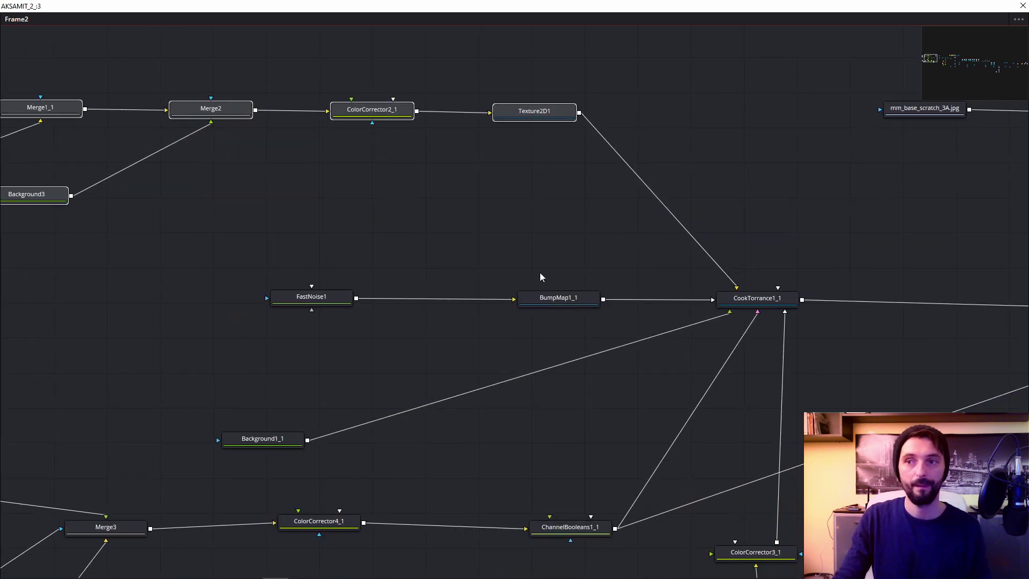
drag(218, 271, 669, 360)
scroll(291, 444, down, 4)
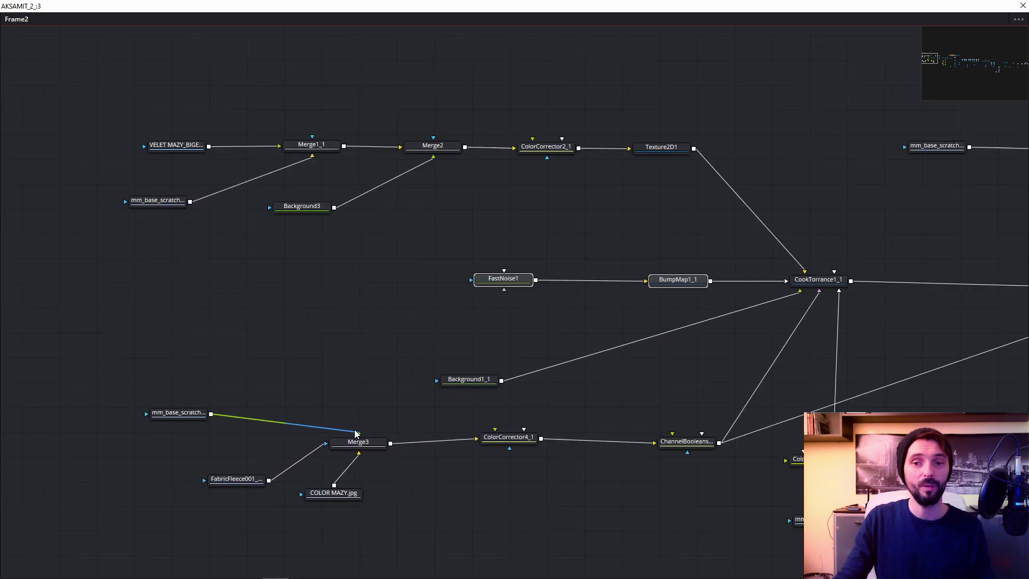
drag(178, 405, 613, 515)
Step: Move the floating node window below the viewer and show VELET MAZY_BIGER_.jpg fitted in the viewer
drag(718, 6, 684, 282)
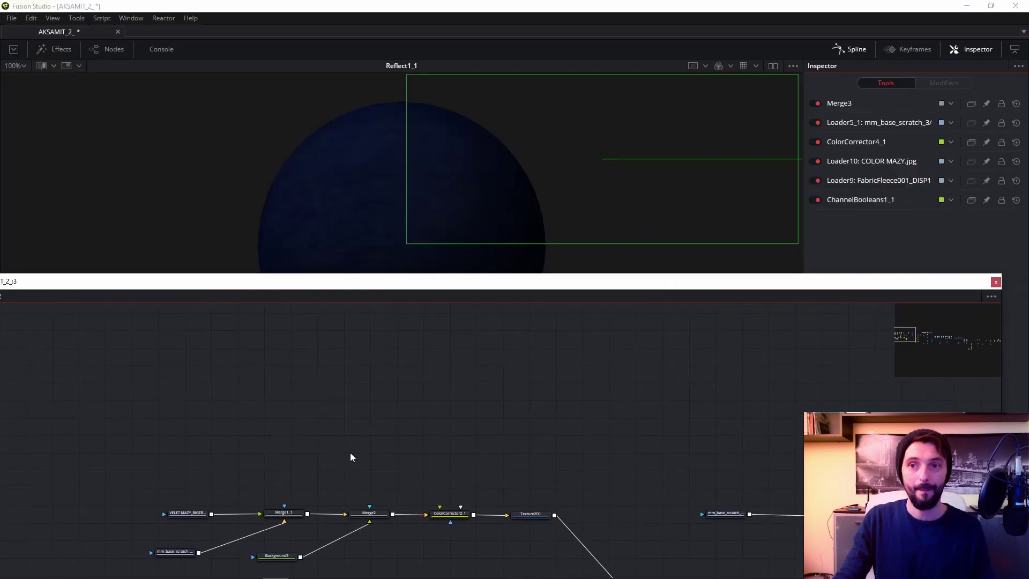
scroll(510, 494, down, 3)
drag(206, 457, 250, 193)
key(ctrl+f)
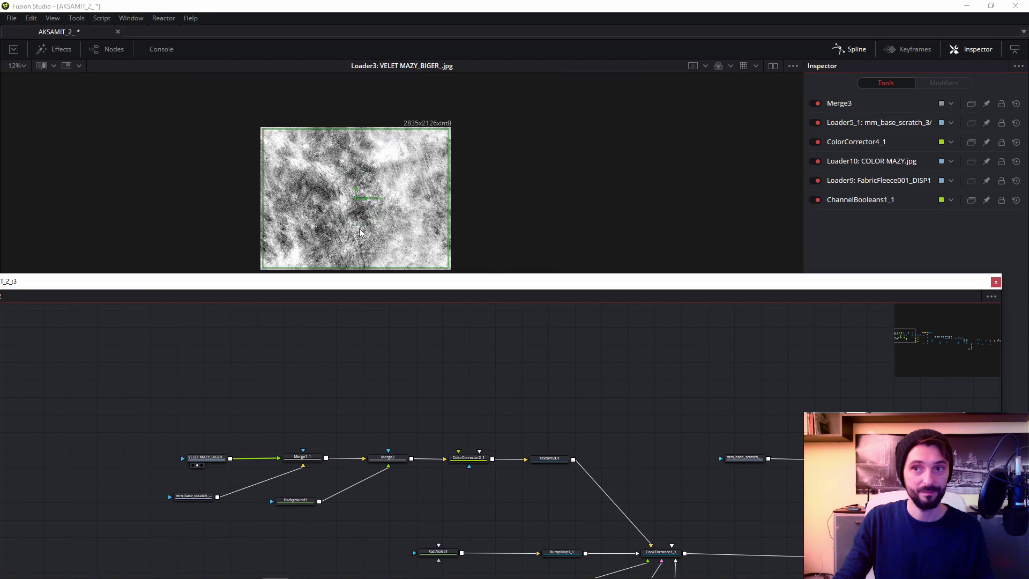
Step: Lower the floating node window further and show mm_base_scratch_3A.jpg from the Merge1_1 branch in the viewer
drag(365, 274, 369, 341)
scroll(417, 449, down, 2)
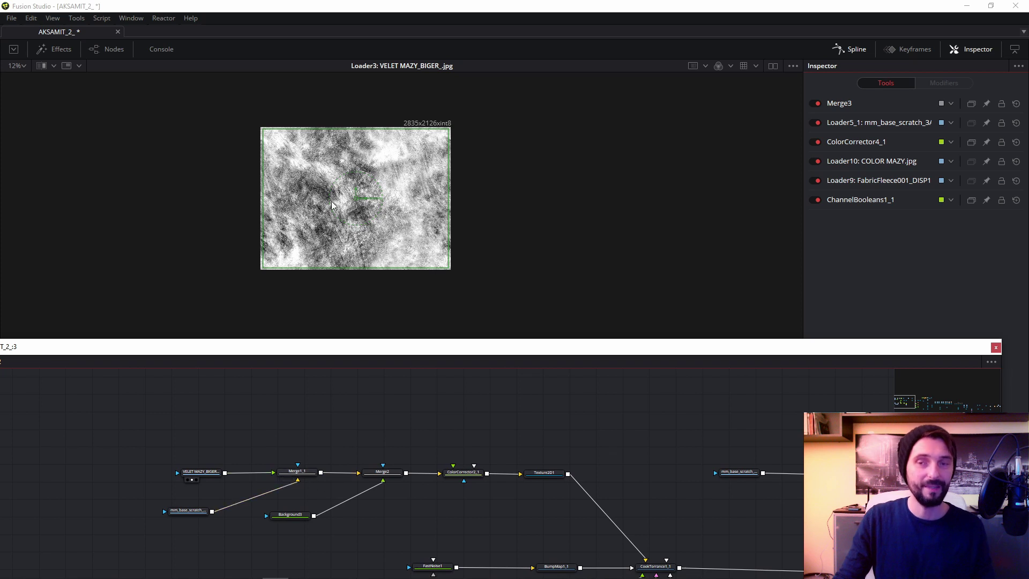
drag(188, 510, 311, 274)
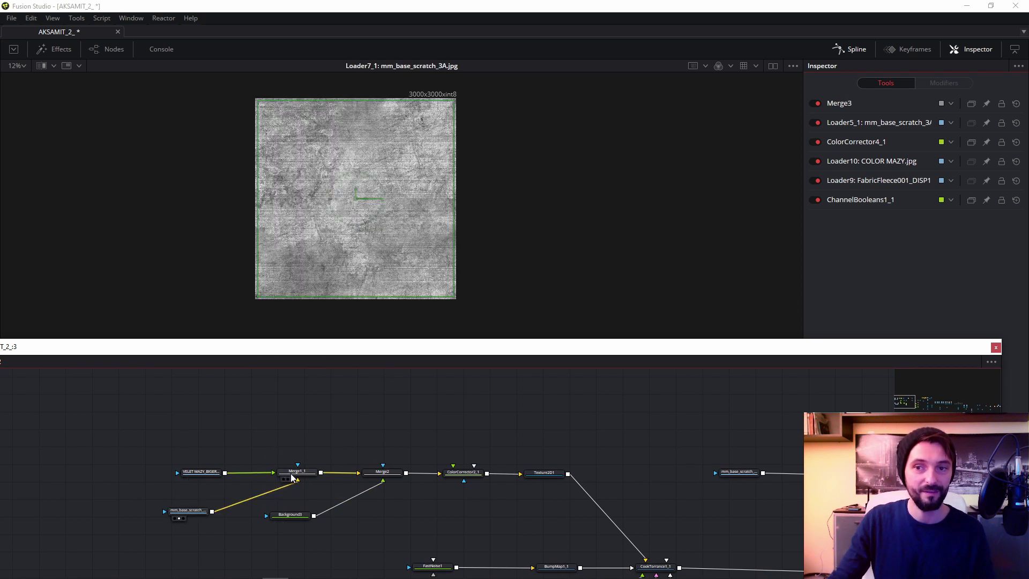
Step: Examine the merge settings of Merge1_1 and Merge2 in the floor texture branch
scroll(292, 477, up, 4)
click(288, 455)
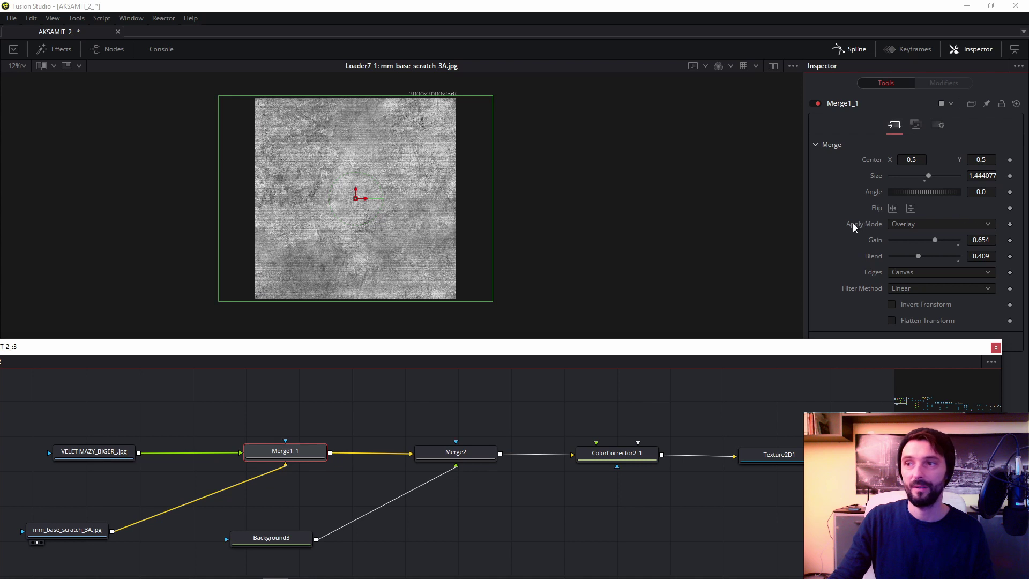
click(451, 451)
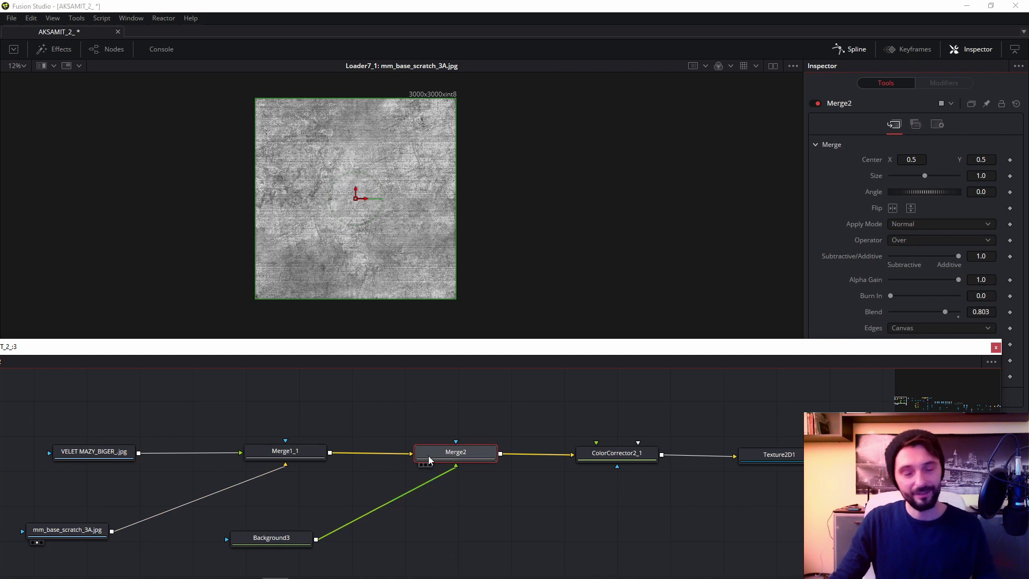
Step: Select the Background3 node feeding Merge2 and show it in the viewer
click(266, 544)
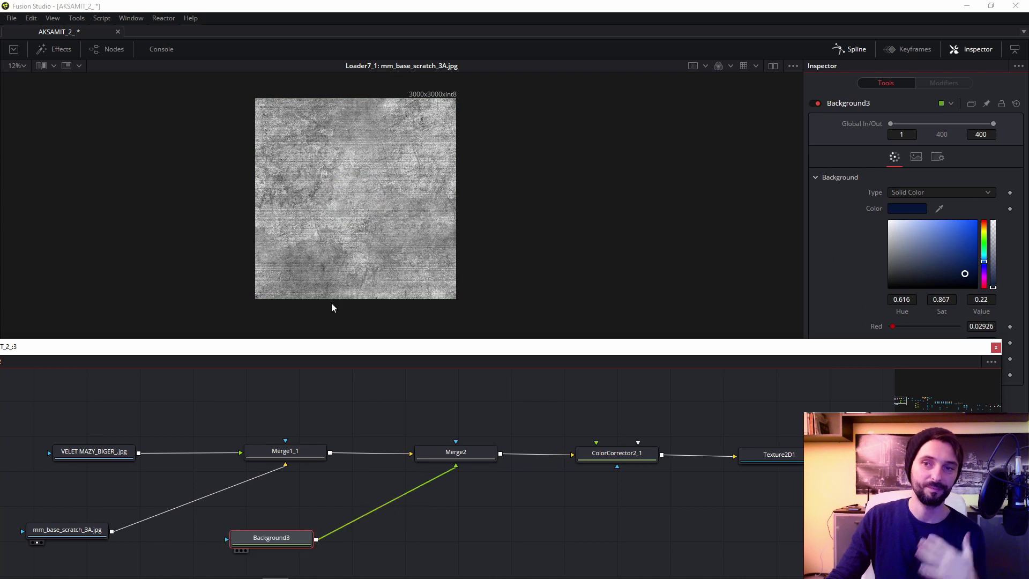
key(1)
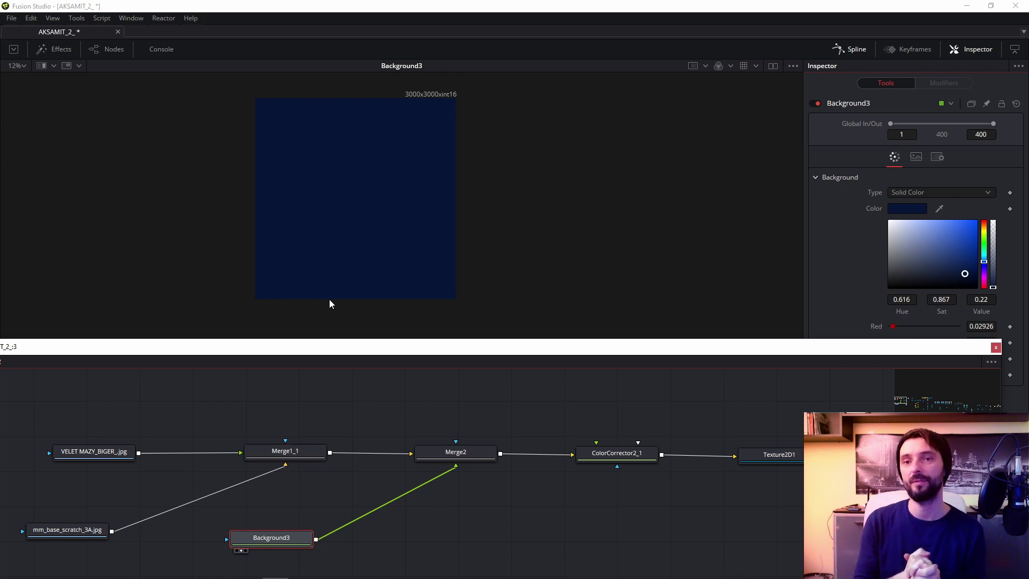
mouse_move(261, 537)
mouse_down()
mouse_move(315, 538)
mouse_move(265, 535)
mouse_up()
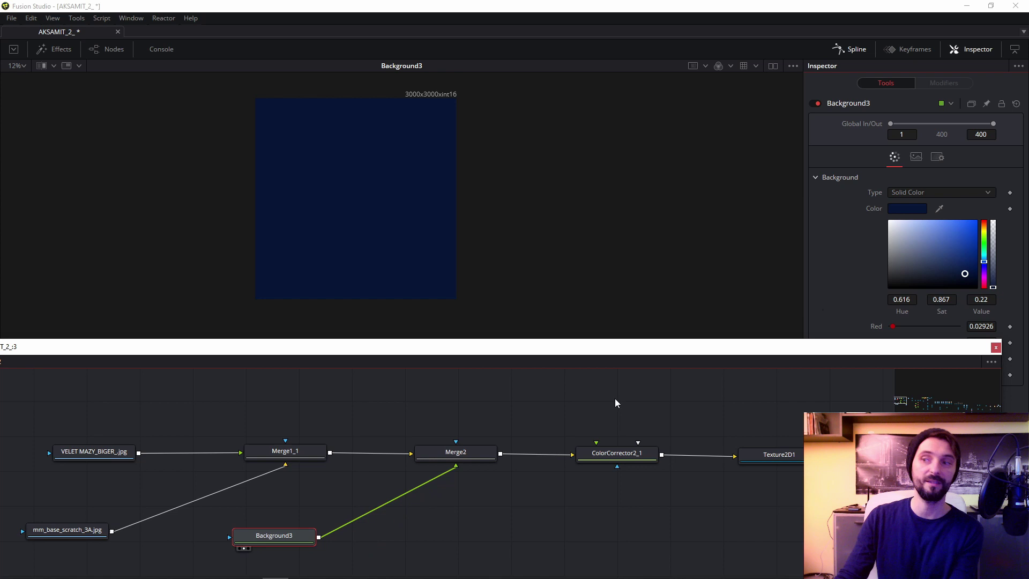
drag(953, 247, 1001, 193)
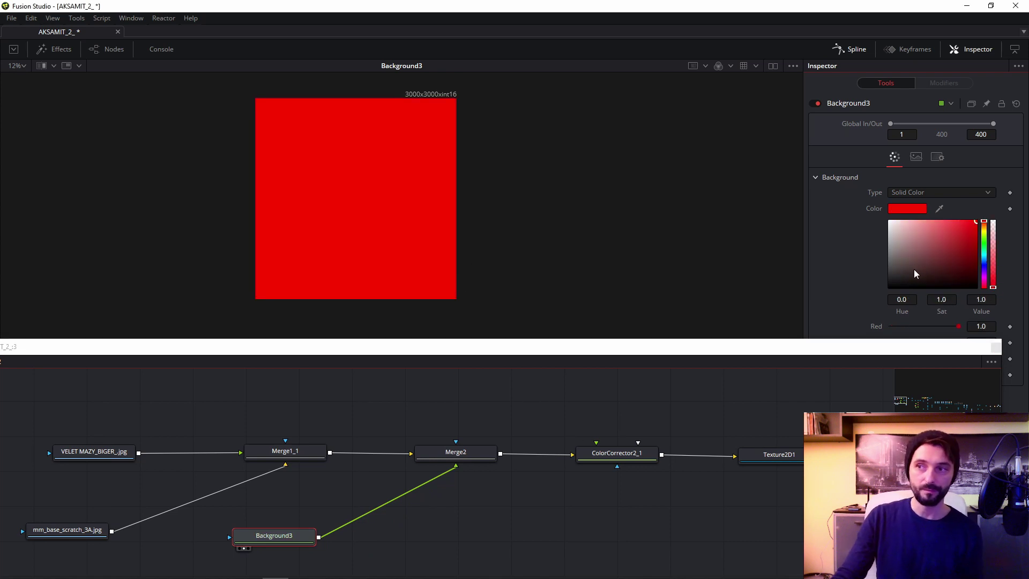
key(ctrl+z)
key(ctrl+z)
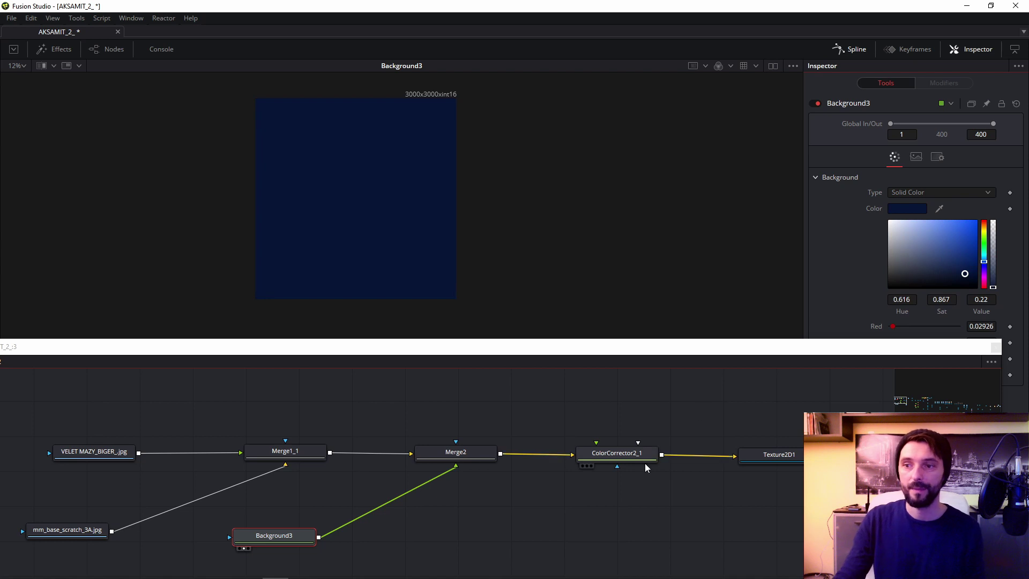
Step: Show the Texture2D1 material in the viewer, followed by the CookTorrance1_1 shader it feeds
drag(799, 477, 394, 211)
drag(573, 444, 280, 346)
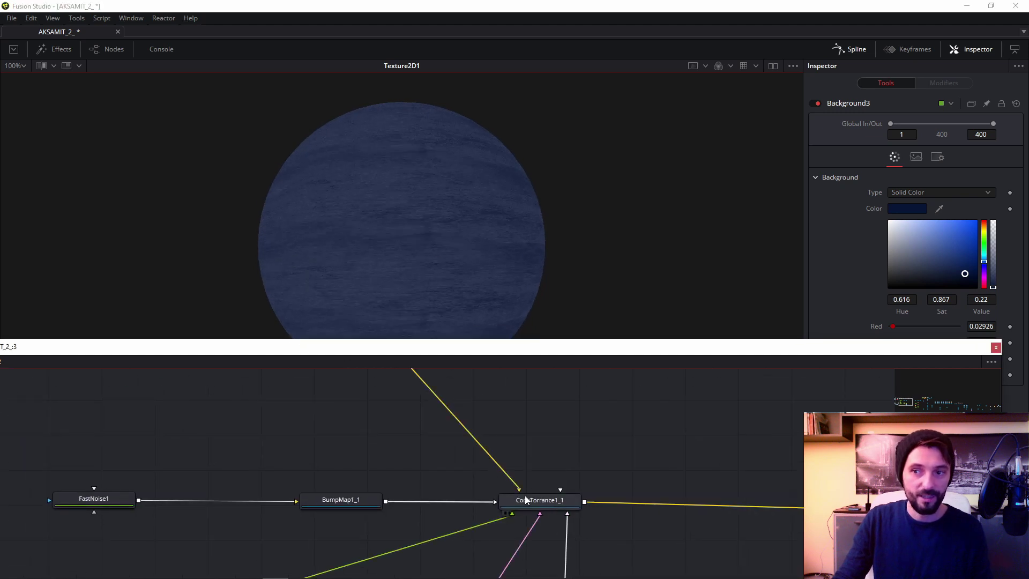
drag(528, 494, 381, 208)
drag(460, 273, 461, 274)
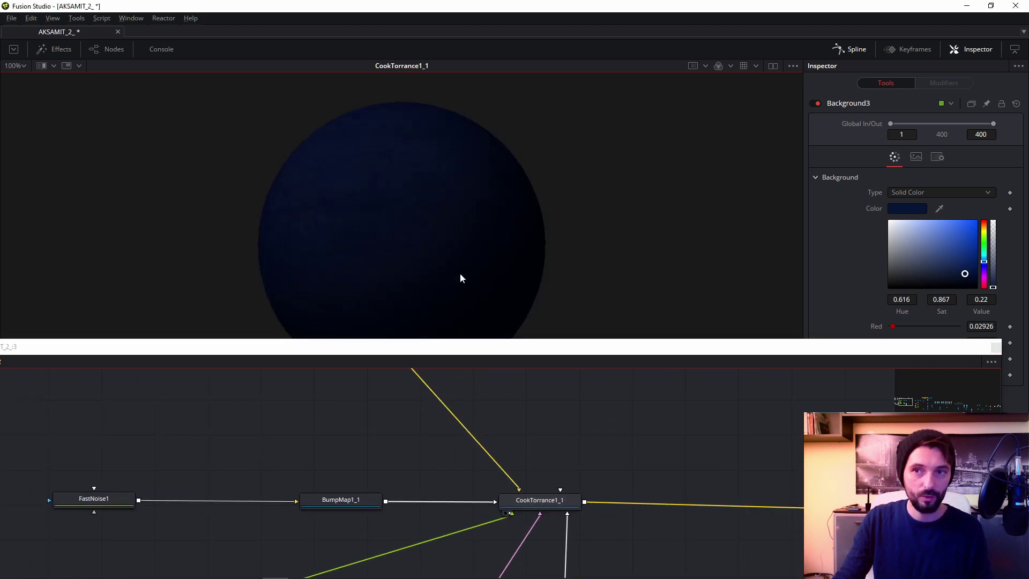
Step: Show the FastNoise1 source of the bump map in the viewer and fit it
drag(395, 487, 432, 457)
drag(131, 472, 416, 232)
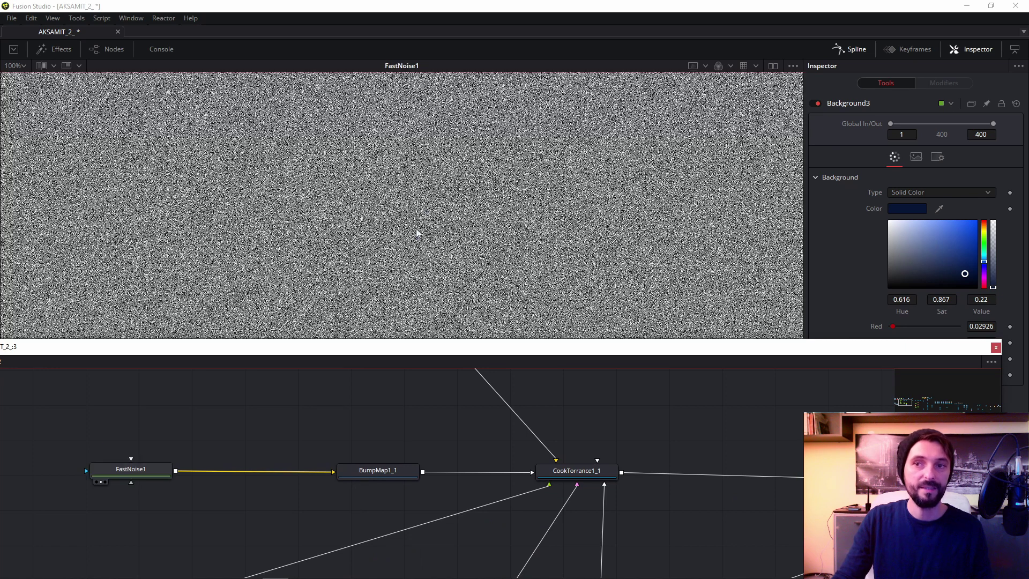
key(ctrl+f)
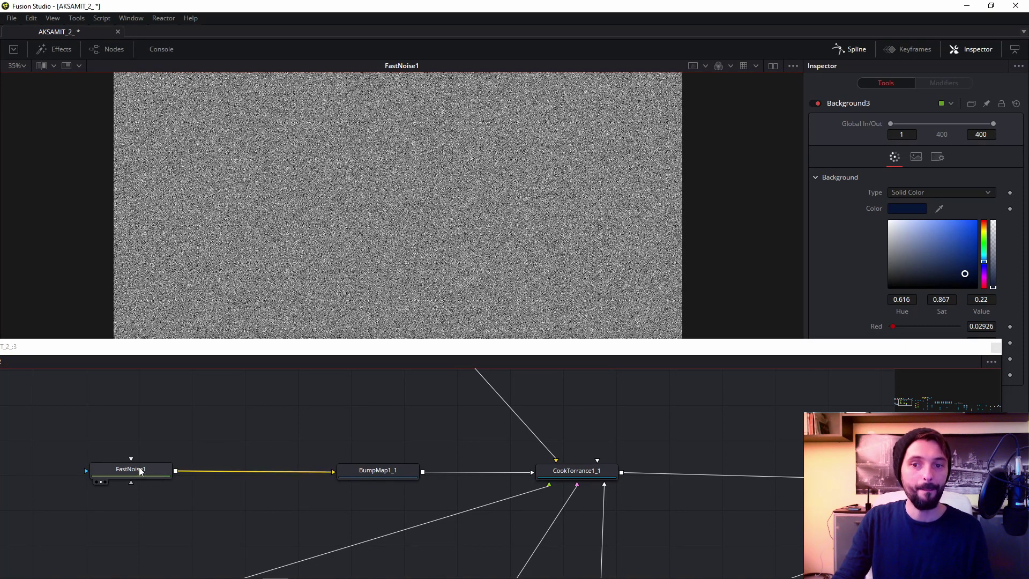
Step: Follow CookTorrance1_1's specular colour input to Background1_1 and show that whole gradient in the viewer
drag(139, 467, 223, 456)
drag(439, 447, 263, 426)
scroll(466, 455, down, 3)
drag(407, 492, 369, 522)
scroll(417, 465, up, 3)
drag(571, 464, 562, 496)
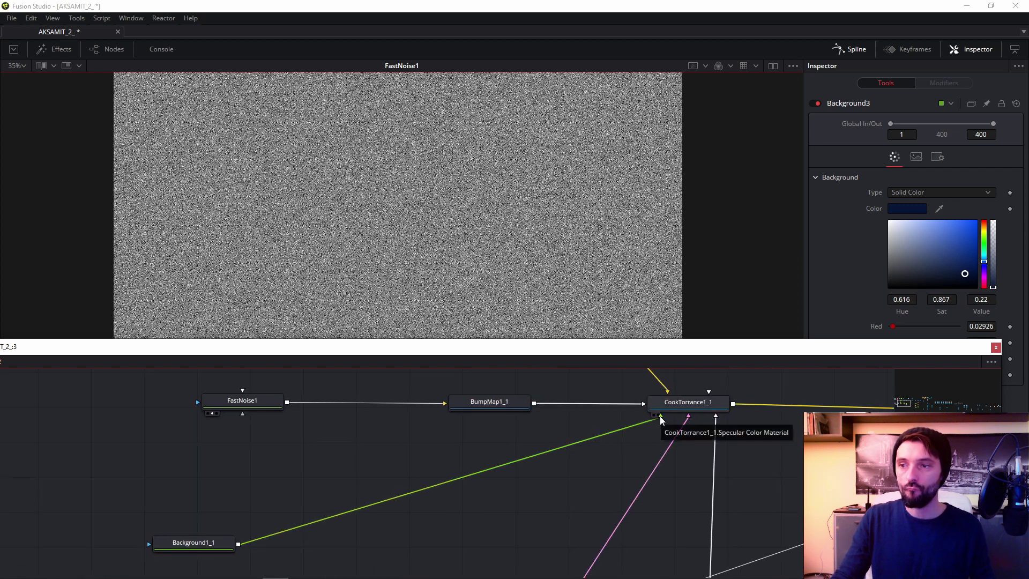
drag(194, 544, 307, 301)
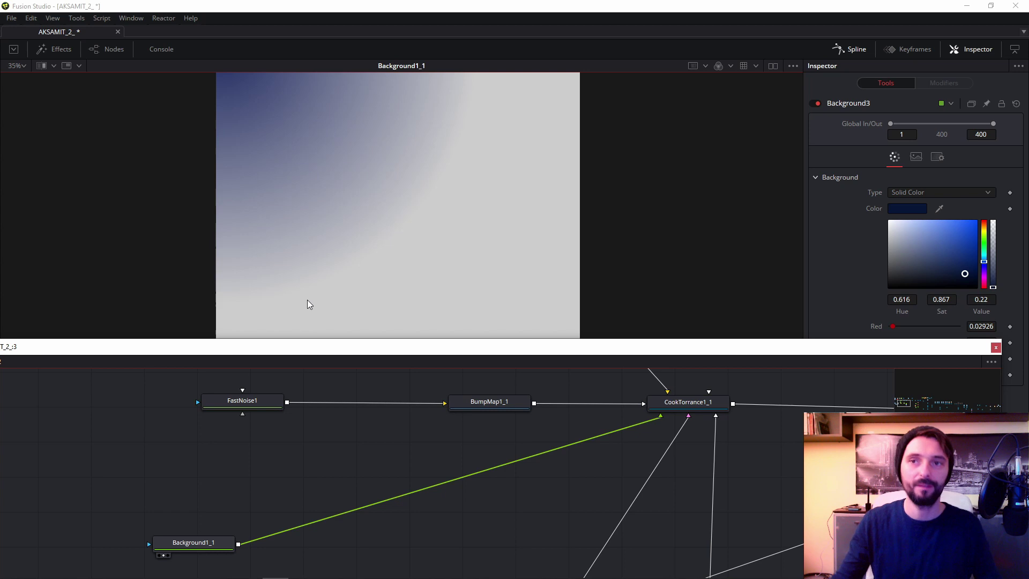
scroll(345, 159, down, 5)
scroll(324, 487, down, 3)
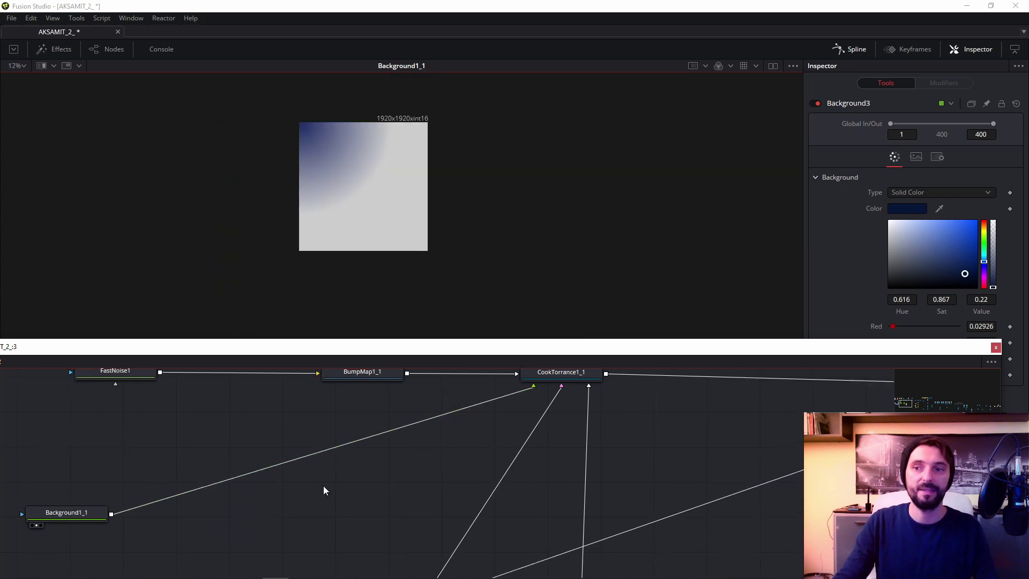
Step: Show the CookTorrance1_1 shader and the Reflect1_1 material in turn in the viewer to compare them
drag(410, 474, 301, 506)
scroll(579, 442, down, 3)
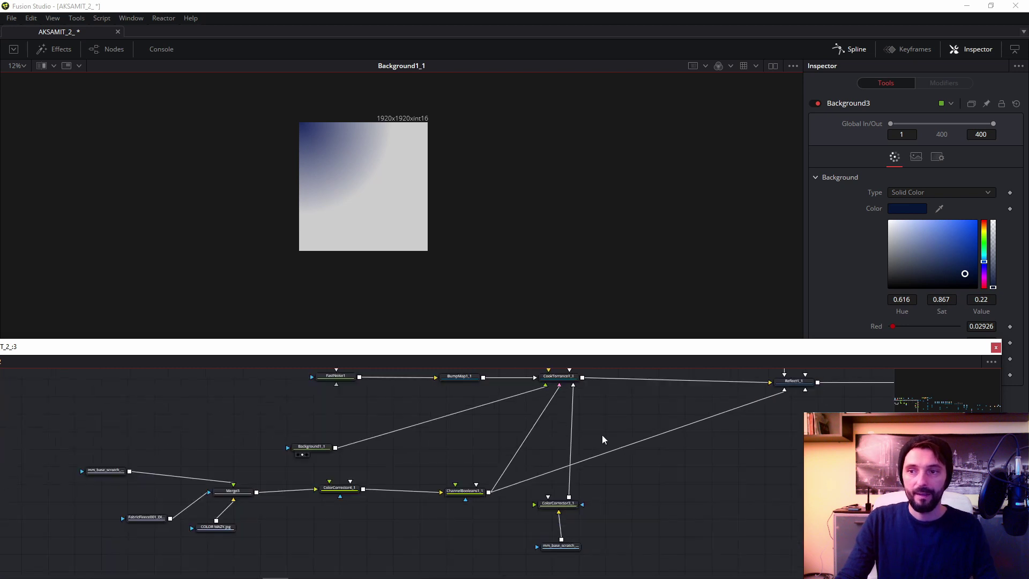
drag(633, 394, 304, 508)
drag(234, 496, 294, 206)
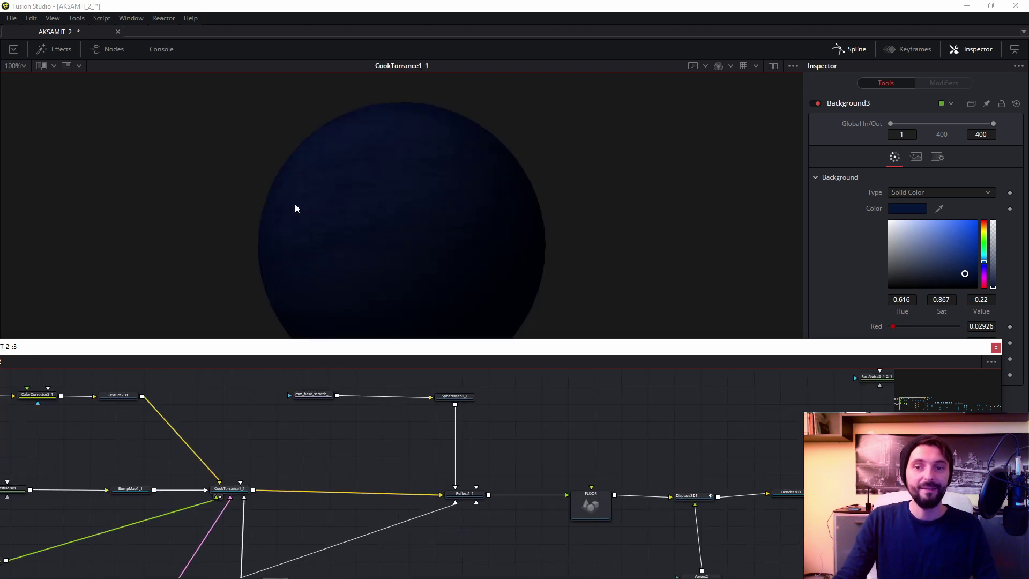
click(464, 494)
drag(464, 494, 411, 165)
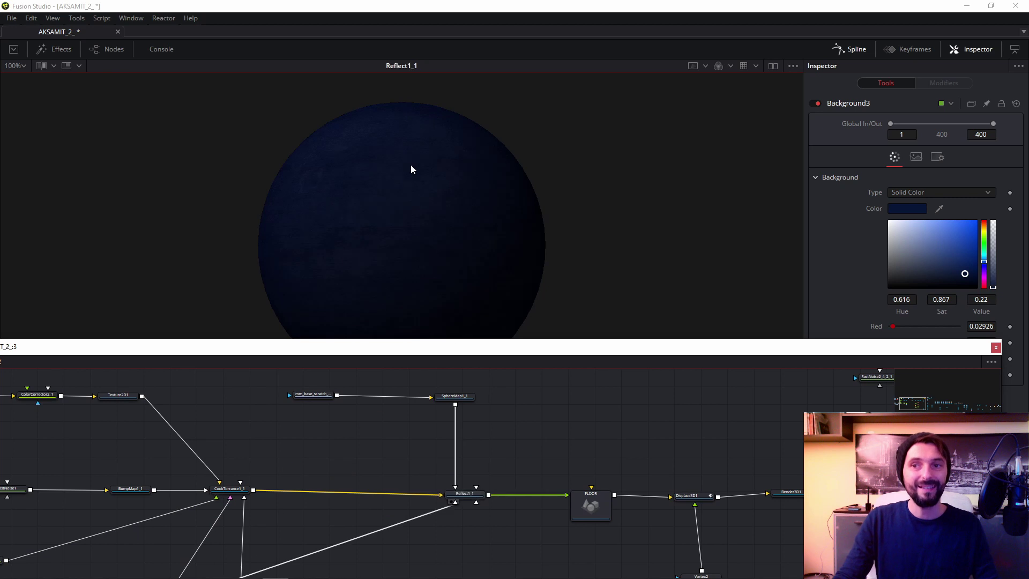
Step: Select Reflect1_1 and examine its reflection and refraction settings
scroll(467, 506, up, 3)
click(468, 500)
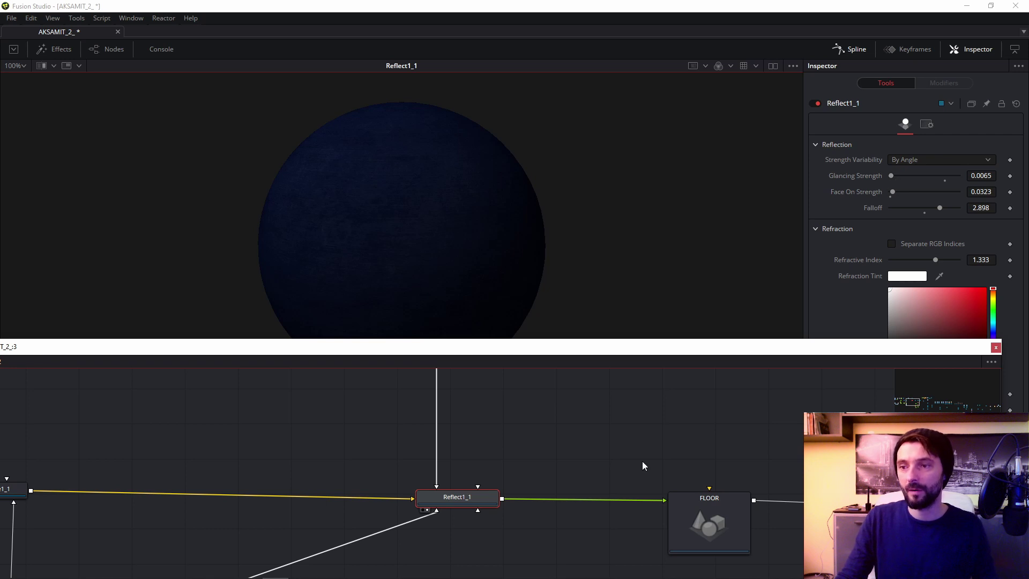
drag(660, 466, 466, 465)
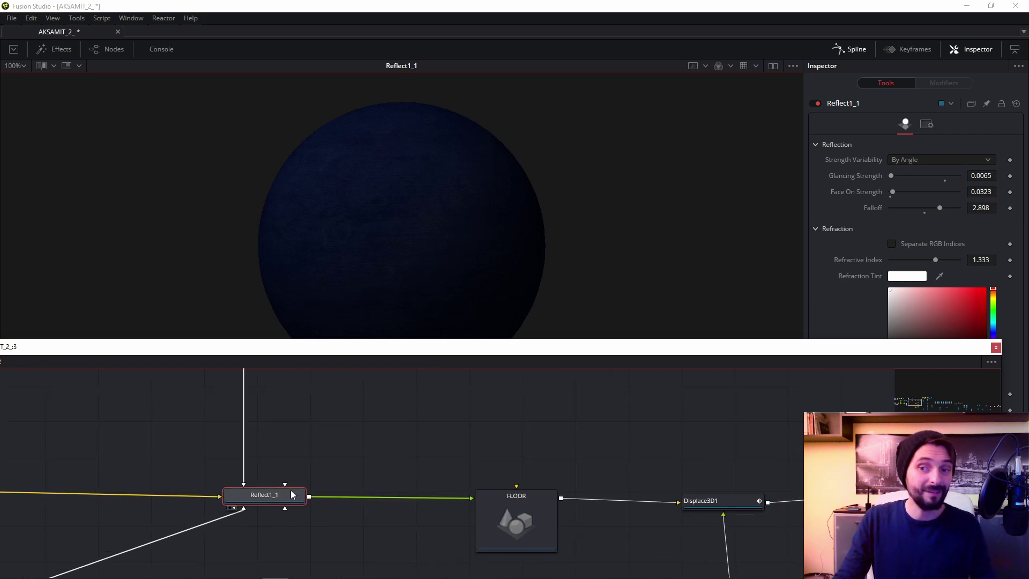
Step: View the Merge3D8 flower bouquet up close in the viewer and play its animation
drag(498, 528, 351, 191)
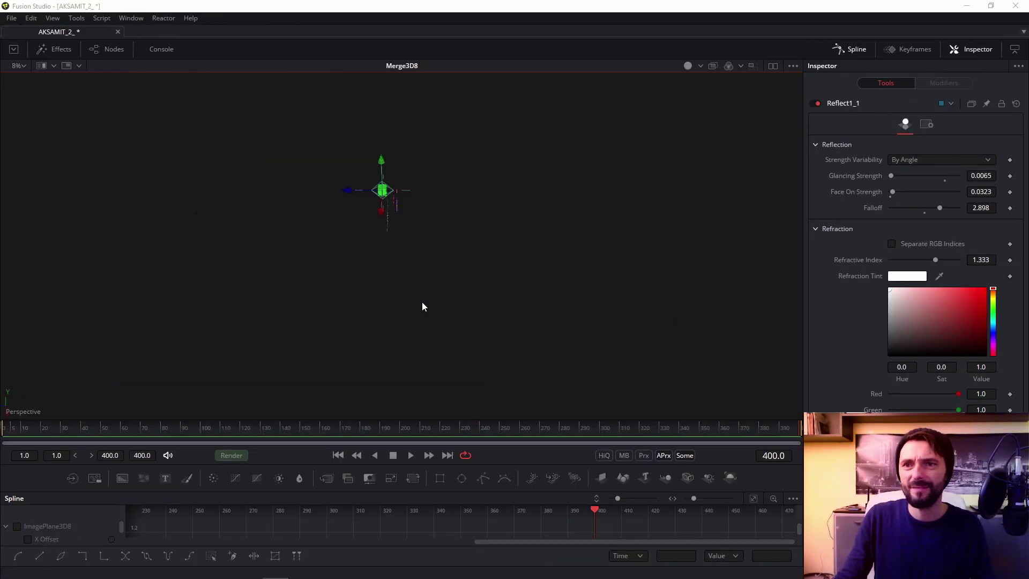
drag(423, 301, 456, 269)
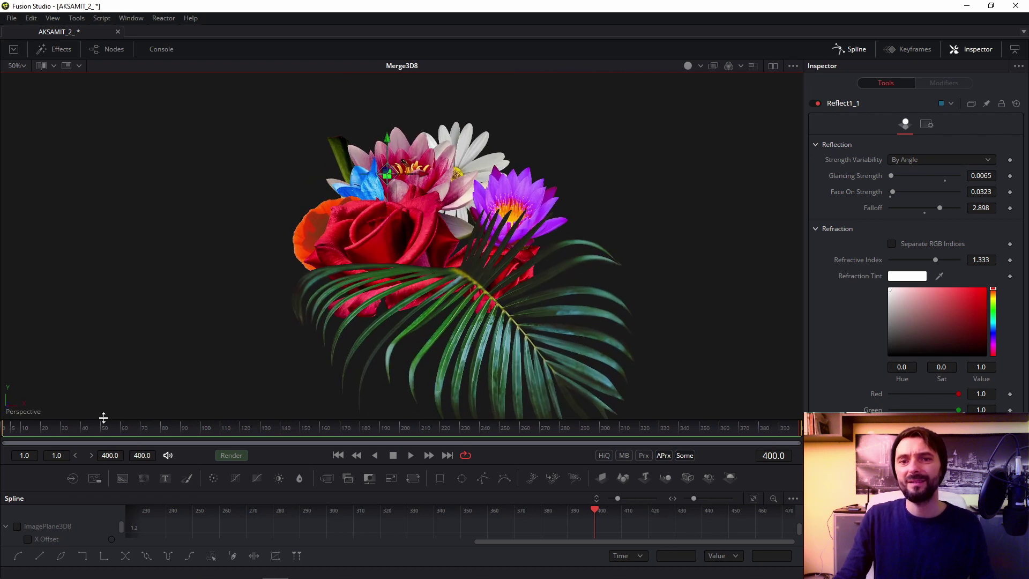
key(space)
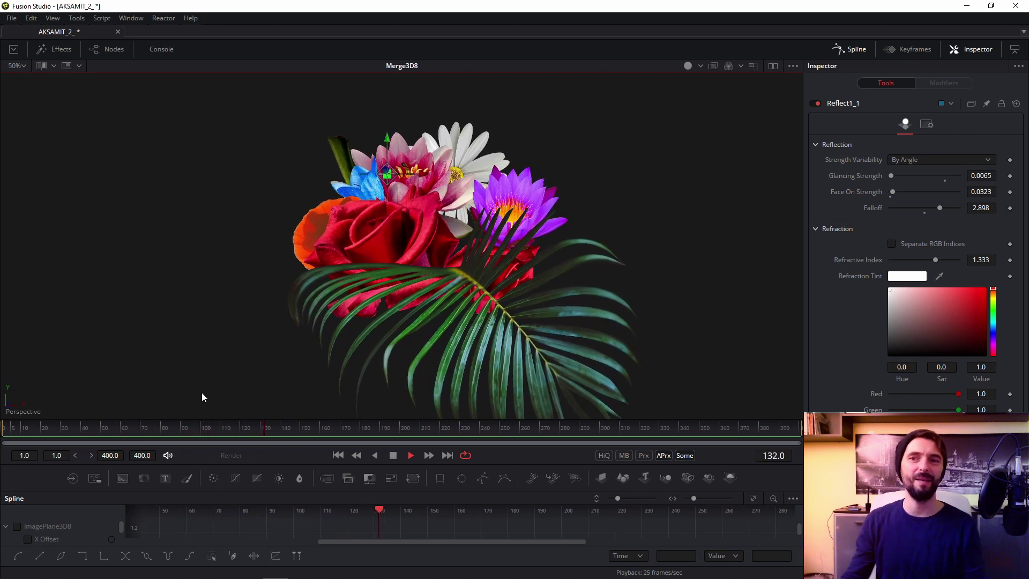
key(space)
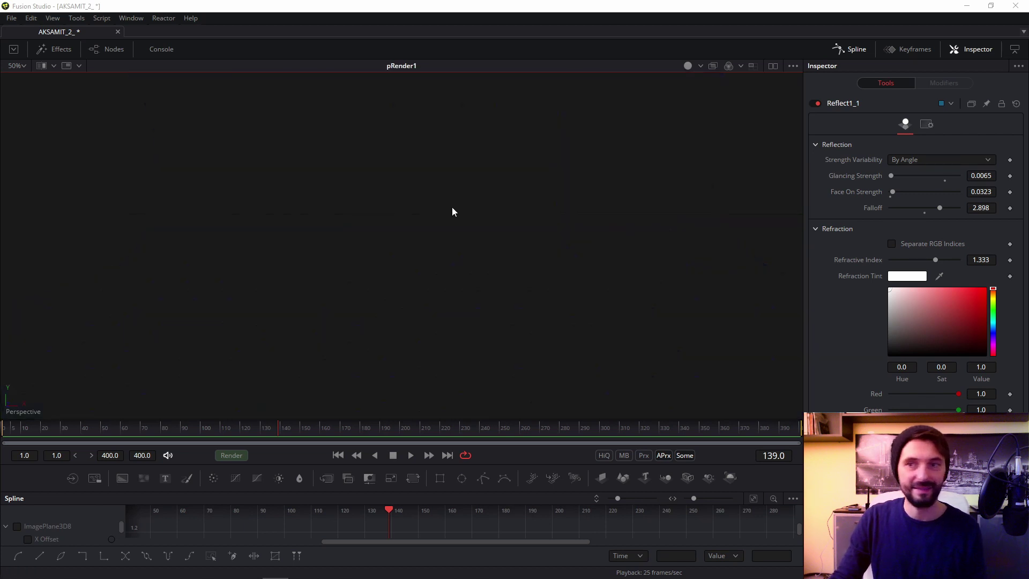
Step: Play the pRender1 particle animation from the start of the timeline and stop it
key(space)
drag(154, 430, 6, 431)
key(space)
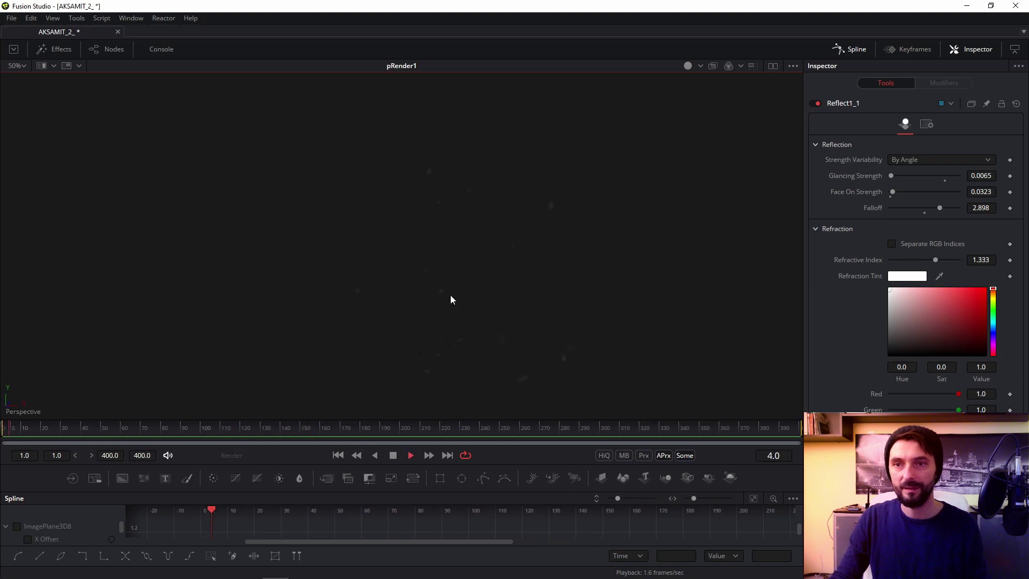
key(space)
Step: Bring the floating node window over the viewer and open the Style settings of the pEmitter1 particle node
drag(0, 109, 593, 116)
scroll(557, 247, up, 3)
drag(489, 427, 535, 238)
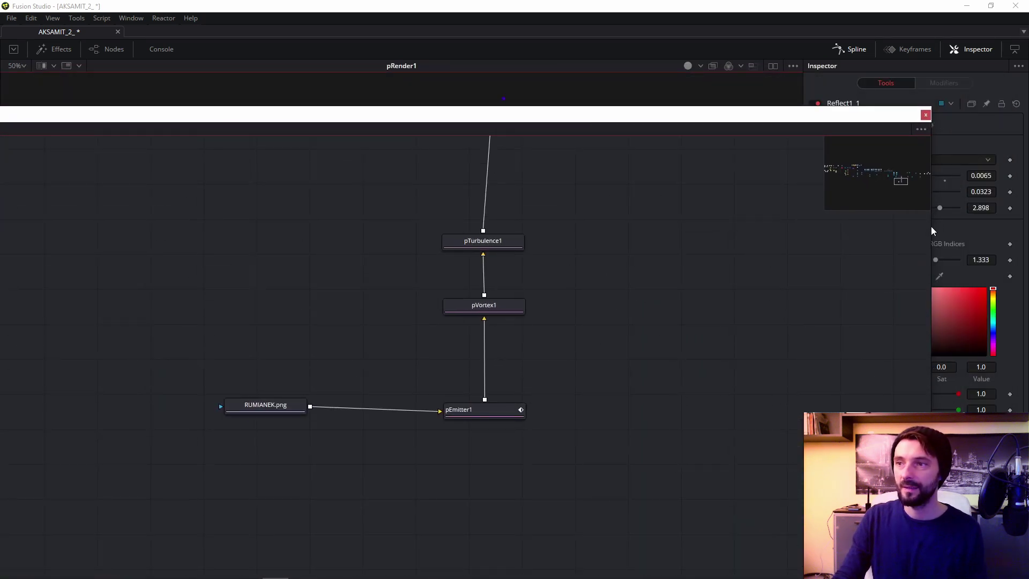
drag(630, 270, 587, 347)
click(431, 493)
drag(811, 113, 598, 181)
click(916, 124)
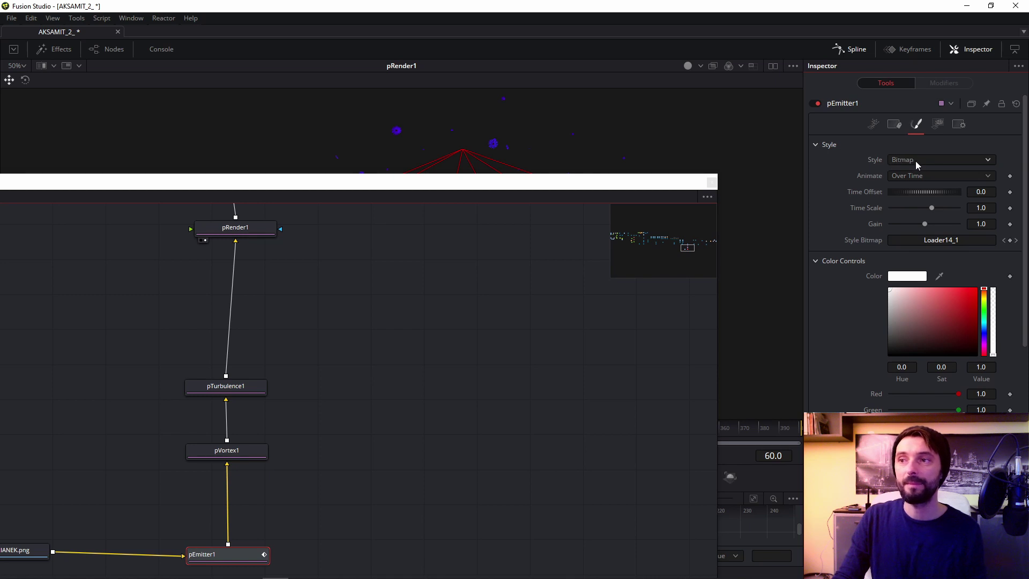
Step: Show the RUMIANEK.png image feeding pEmitter1 in the viewer and move the node window below it
drag(434, 401, 650, 356)
drag(241, 513, 403, 113)
drag(401, 185, 500, 395)
scroll(458, 300, down, 1)
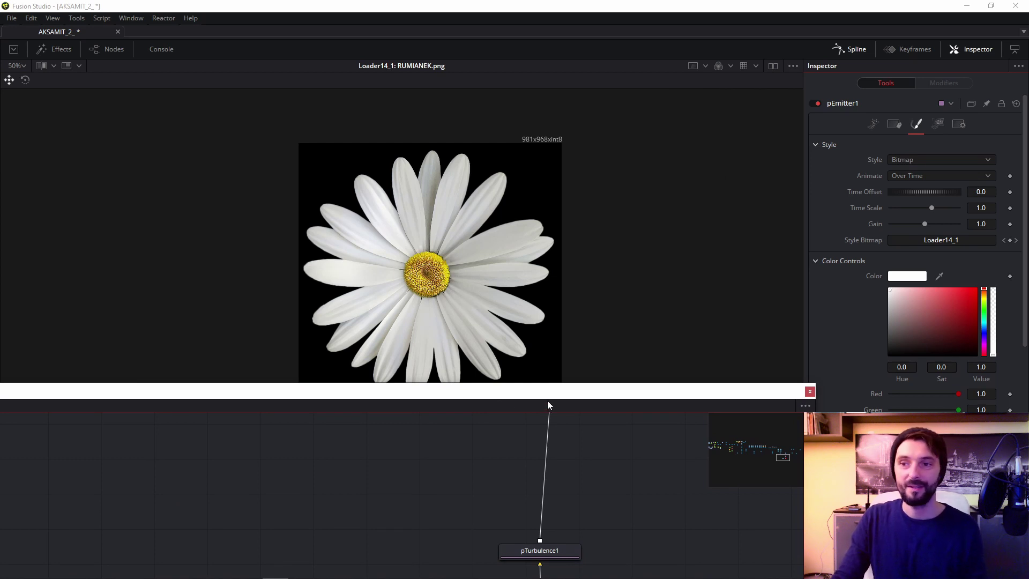
Step: Move the node window away, show pRender1 in the viewer, and play its particle animation twice from the start
drag(599, 390, 0, 317)
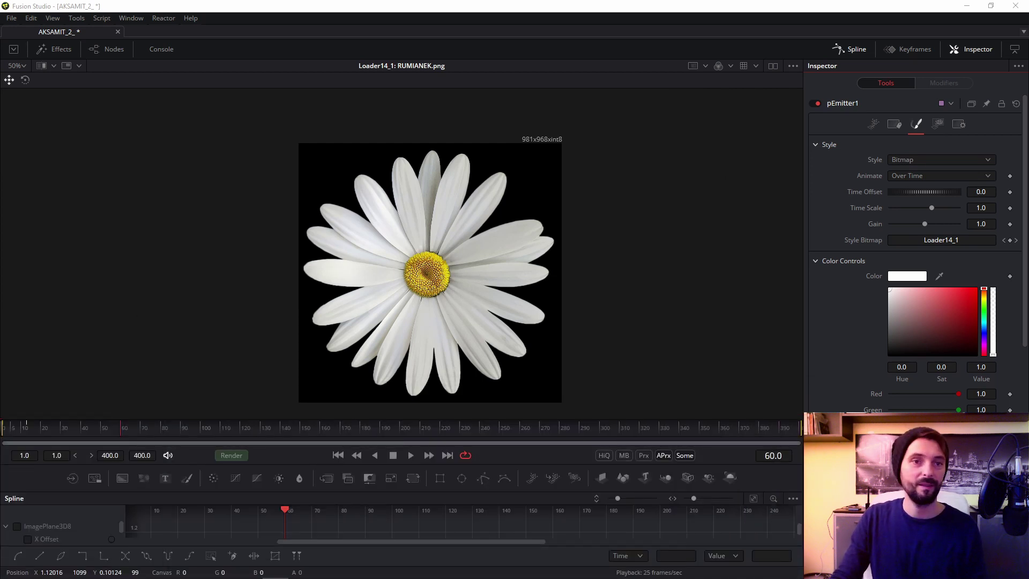
drag(0, 278, 375, 209)
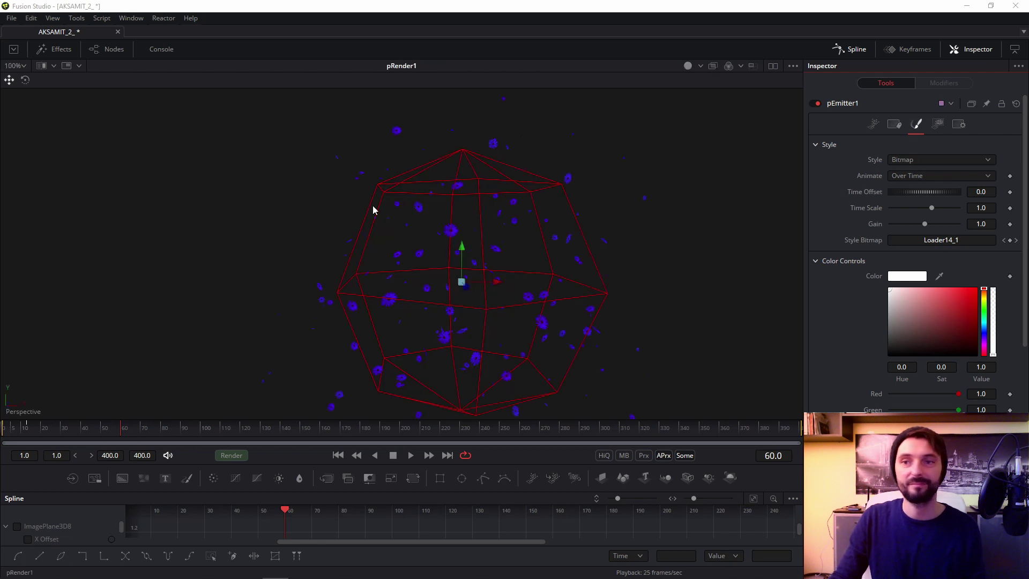
drag(454, 311, 498, 329)
drag(49, 428, 4, 428)
key(space)
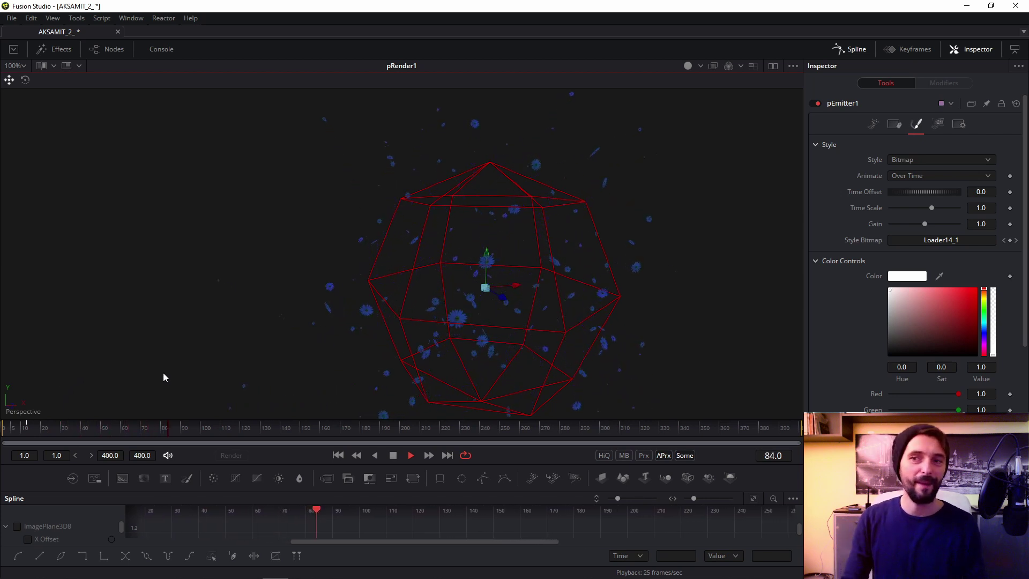
key(space)
drag(181, 428, 3, 428)
key(space)
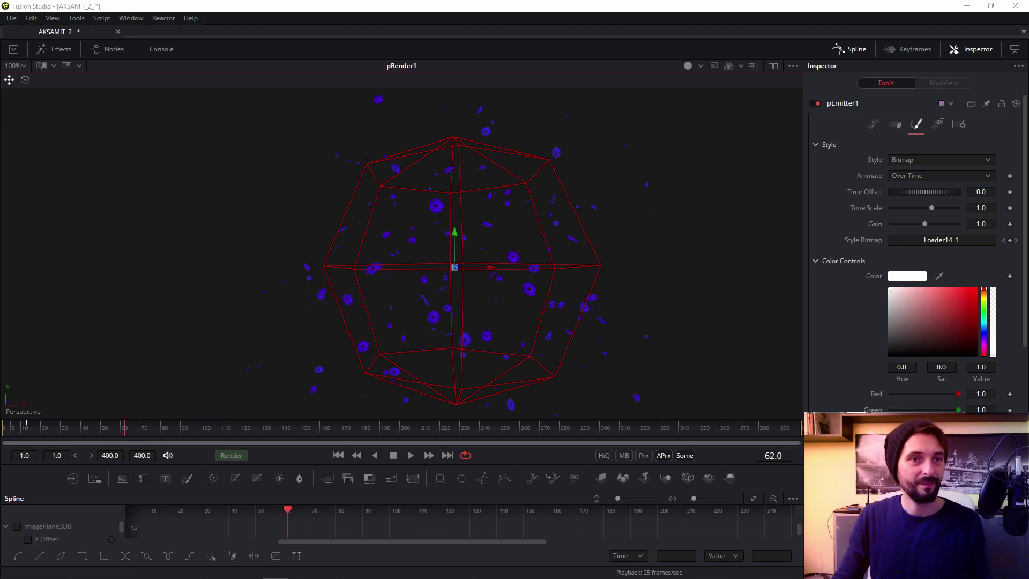
Step: Bring the floating node window back to the Camera3D1 and AmbientOcclusion1 part of the node tree
drag(0, 127, 614, 199)
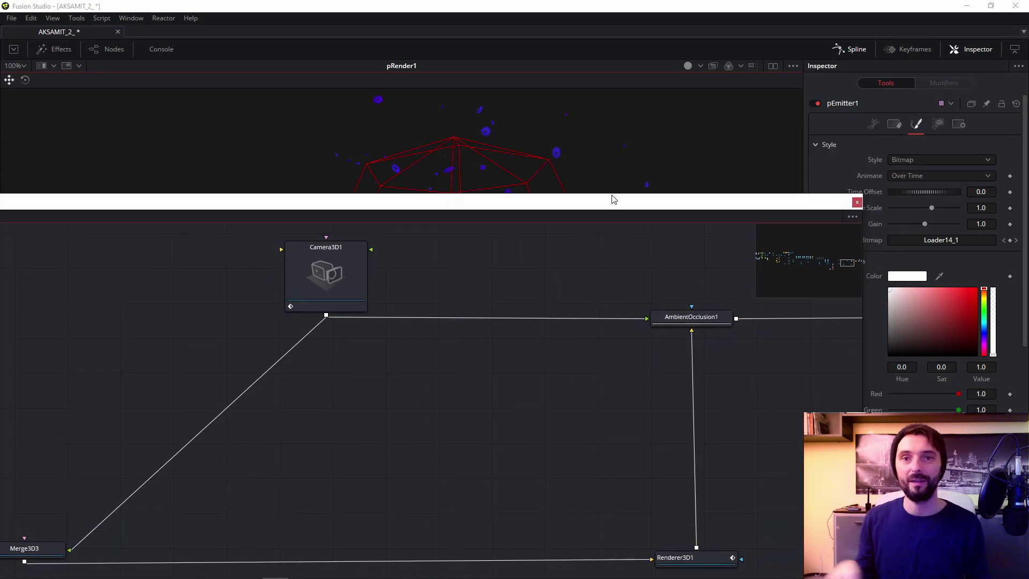